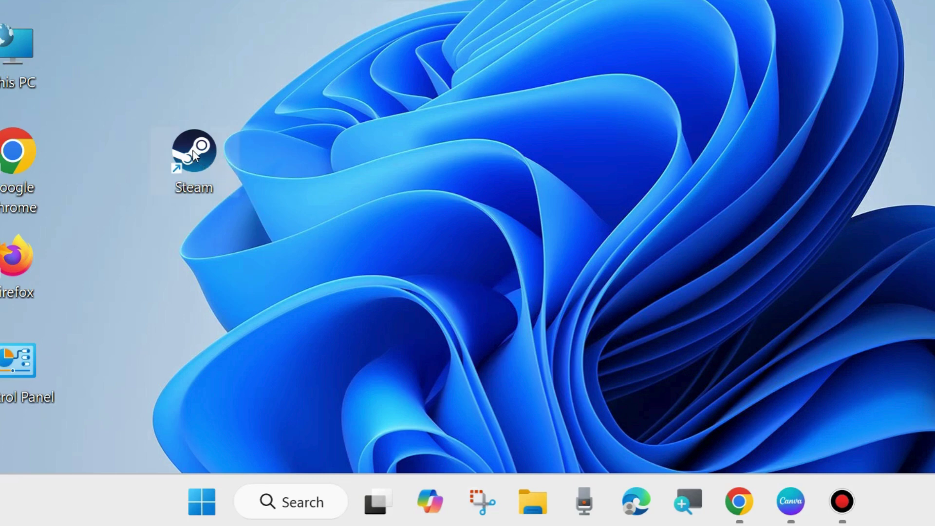
Move the Steam shortcut lower on the desktop and open the compatibility settings in its properties.
left_click_drag(193, 155, 149, 319)
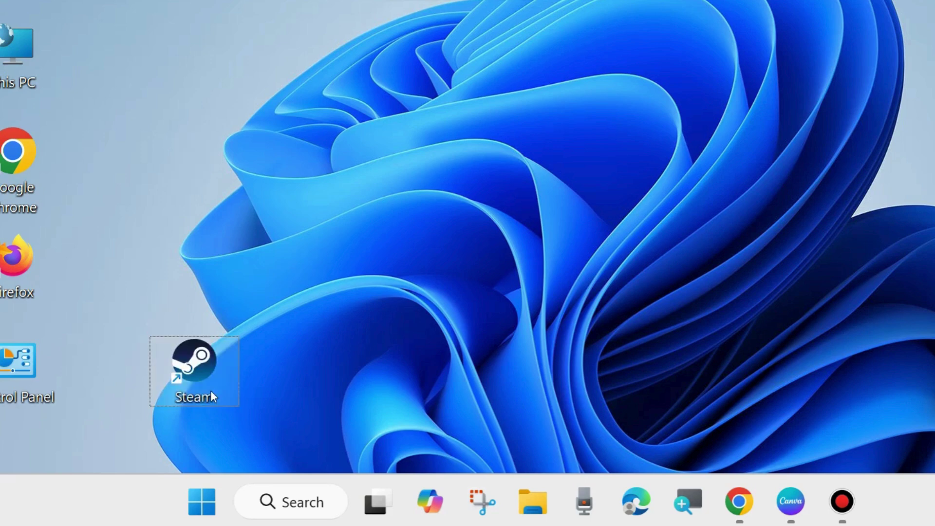
right_click(189, 373)
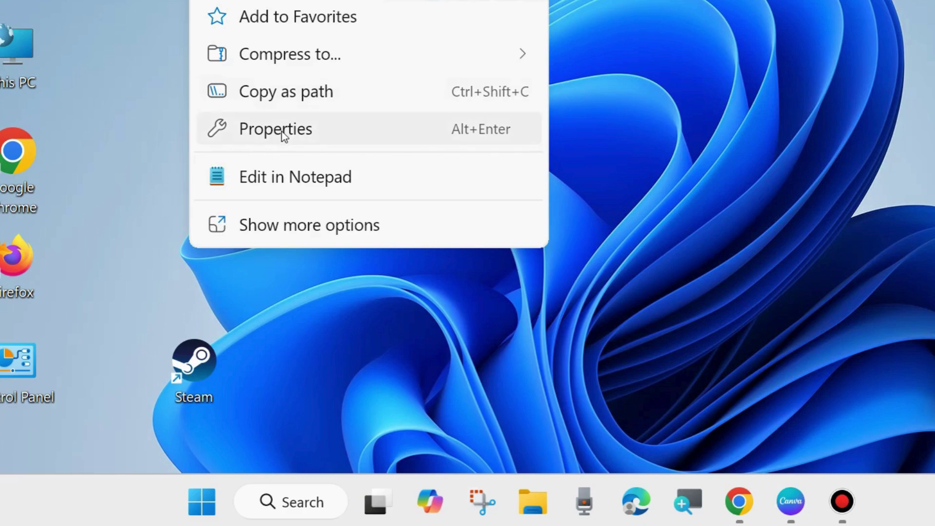
left_click(282, 130)
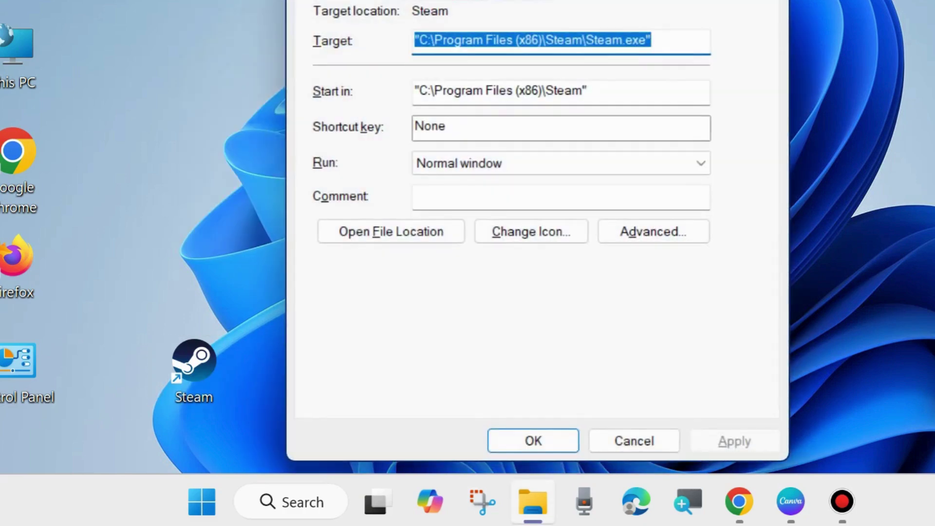
left_click_drag(574, 3, 515, 28)
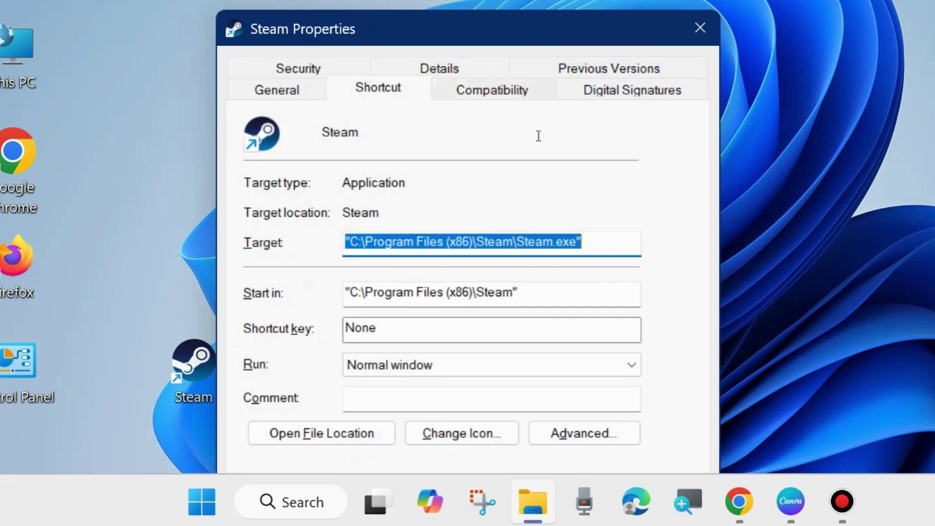
left_click(497, 91)
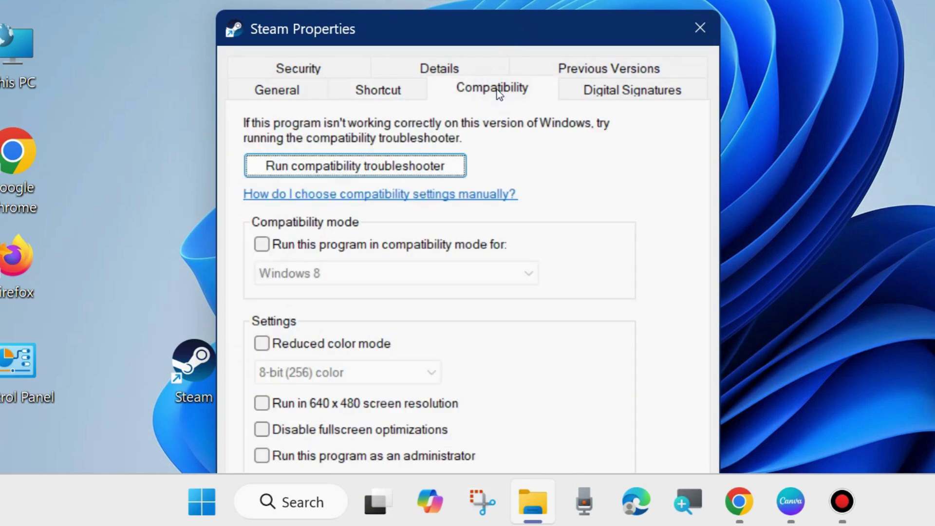
left_click_drag(493, 32, 532, 0)
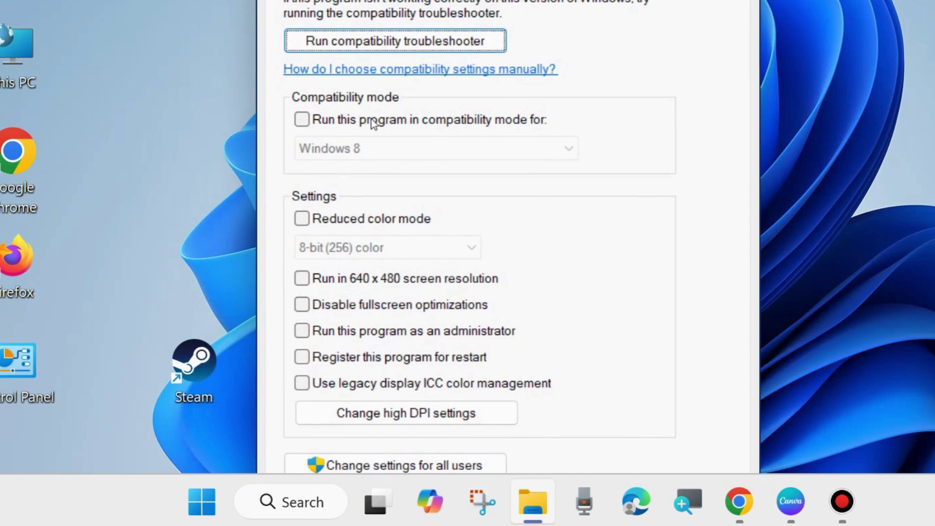
Set Steam to run in compatibility mode for Windows 8 and as an administrator, and apply the changes.
left_click(303, 122)
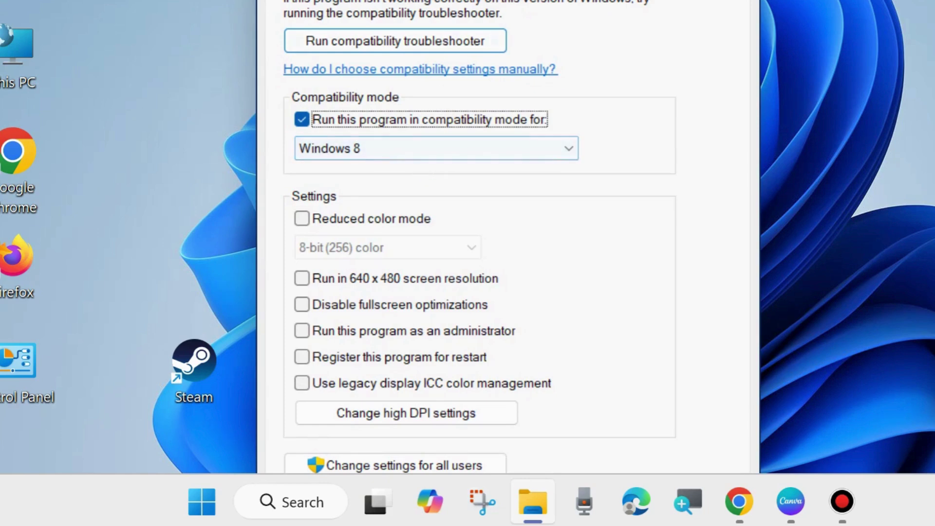
left_click_drag(487, 0, 493, 0)
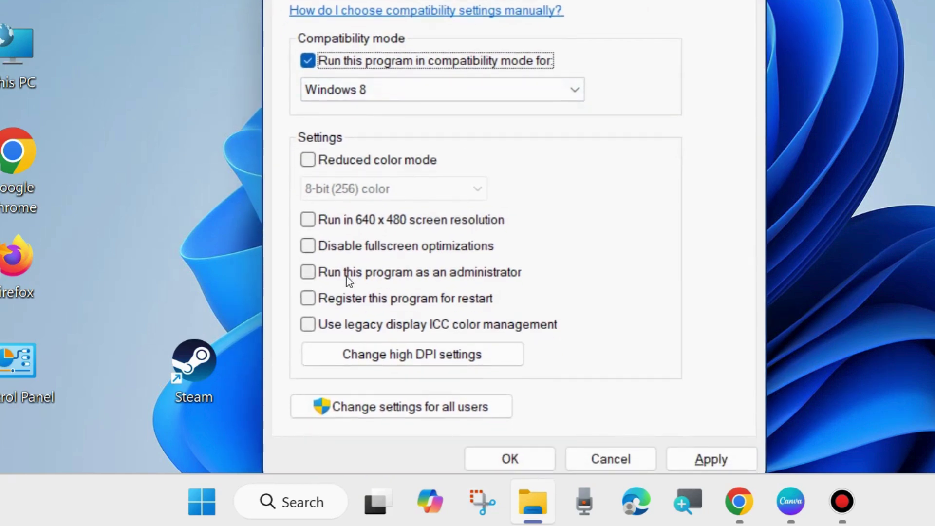
left_click(309, 273)
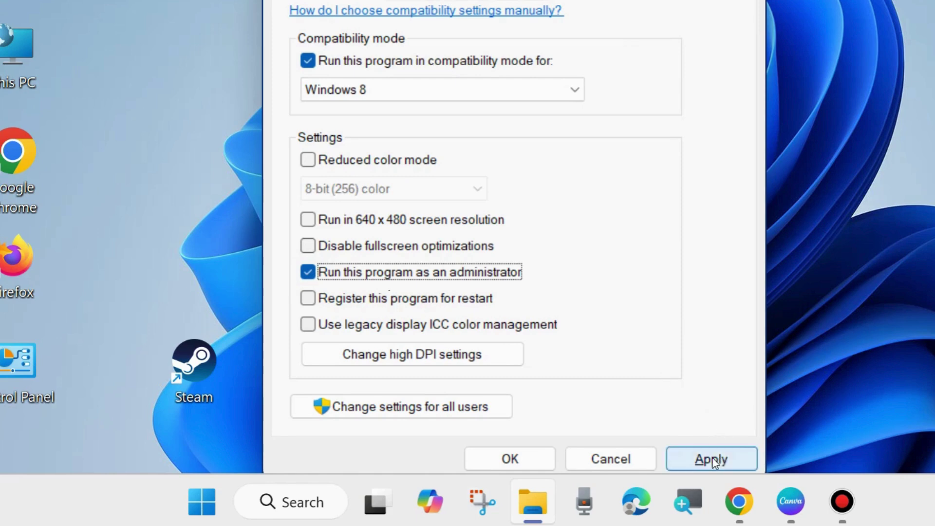
left_click(512, 458)
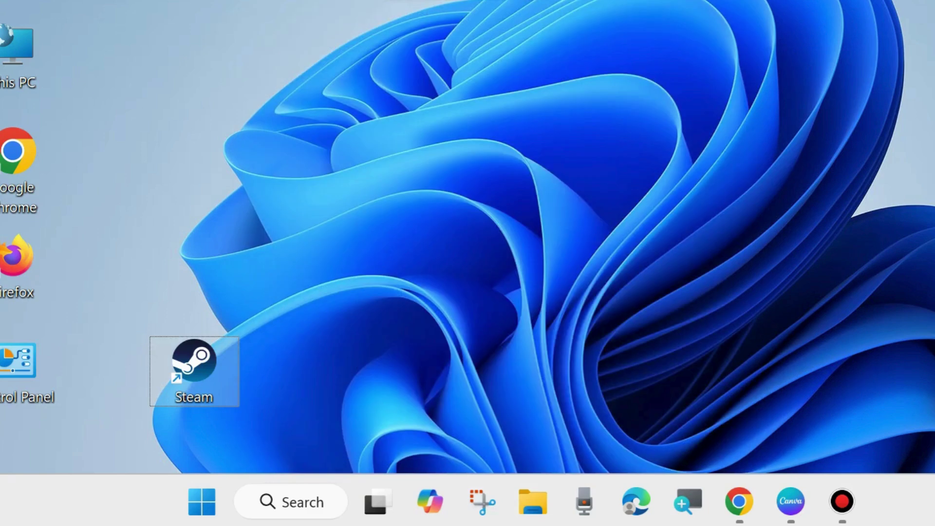
left_click(402, 315)
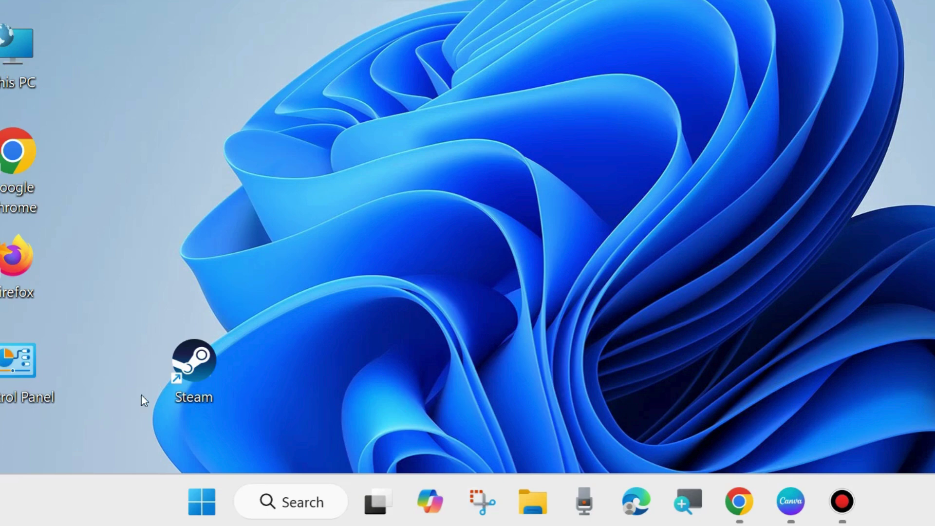
Move the Control Panel shortcut toward the desktop's middle and open the User Account Control settings from Control Panel's User Accounts.
left_click_drag(16, 364, 374, 257)
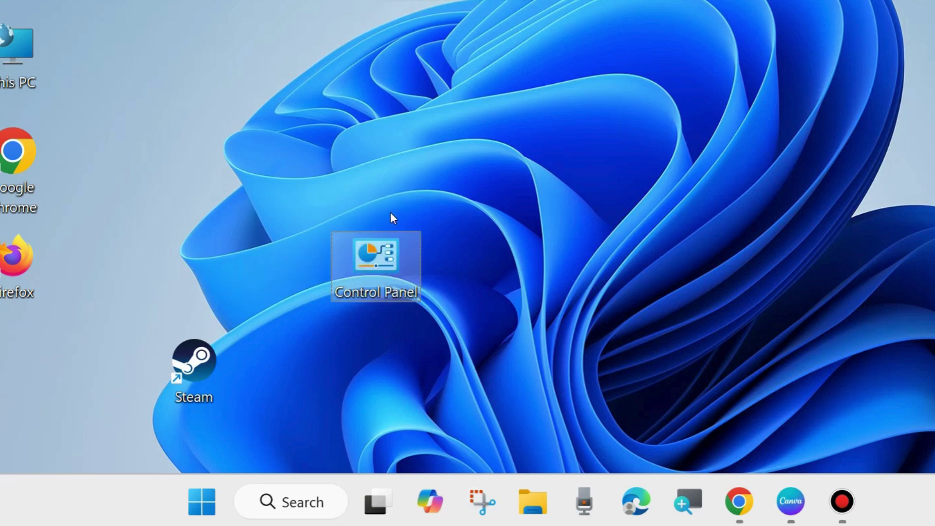
double_click(379, 276)
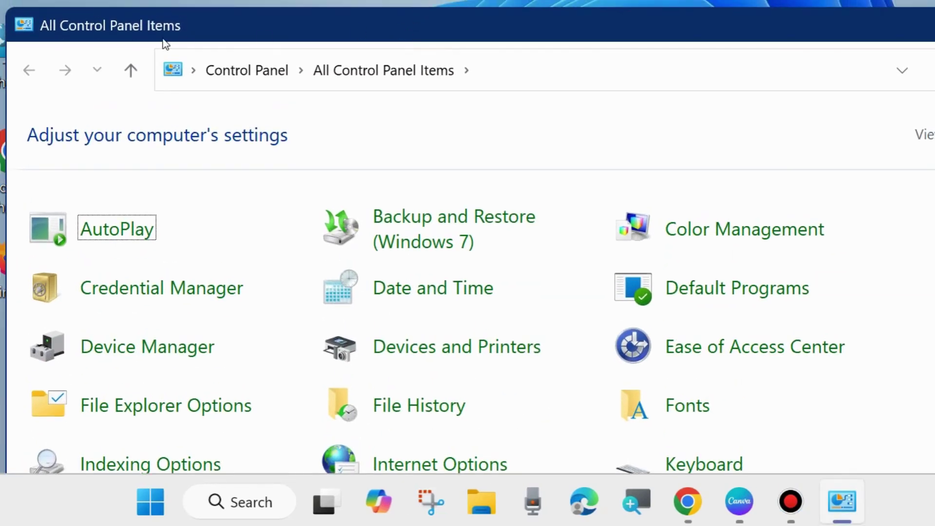
scroll(234, 404, "down", 5)
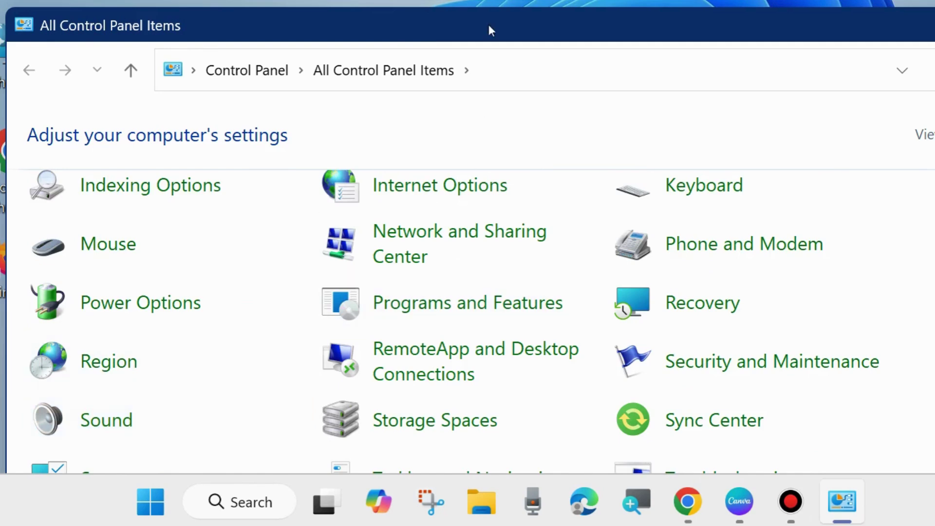
left_click_drag(489, 25, 494, 0)
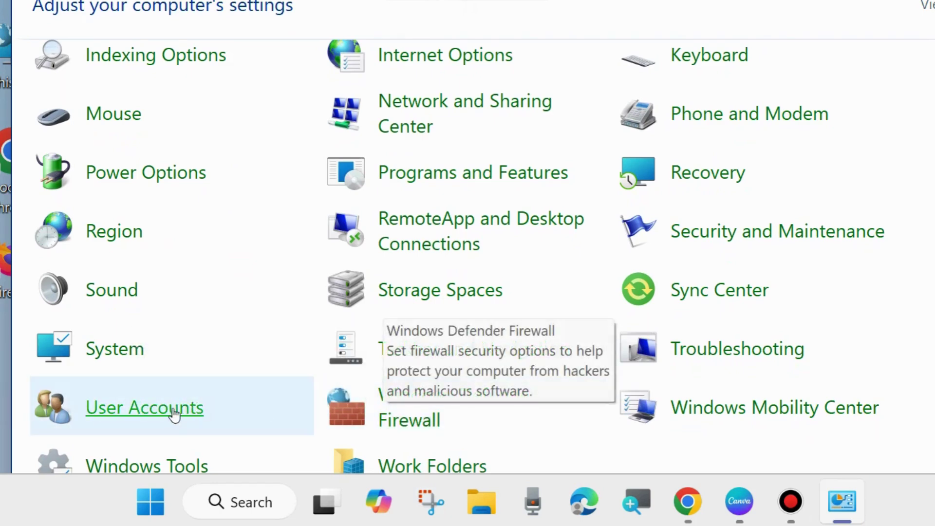
left_click(155, 409)
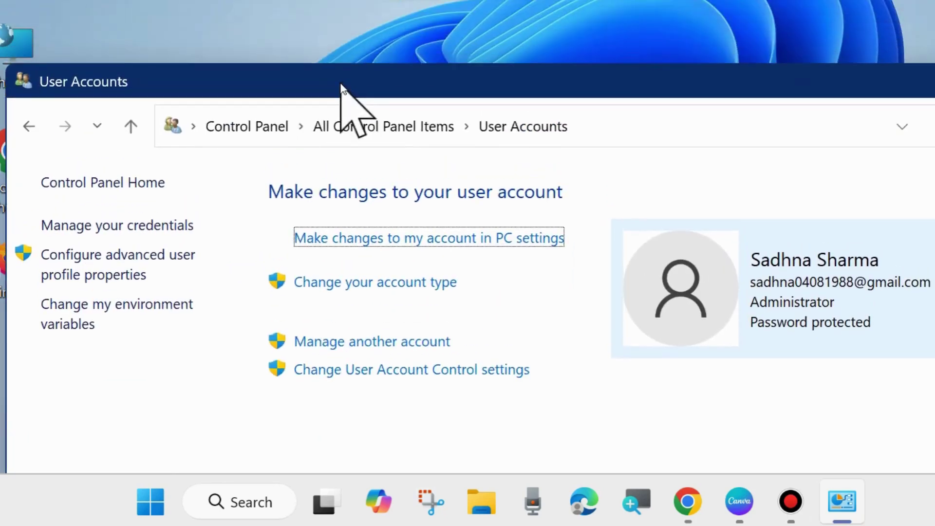
left_click_drag(343, 85, 351, 73)
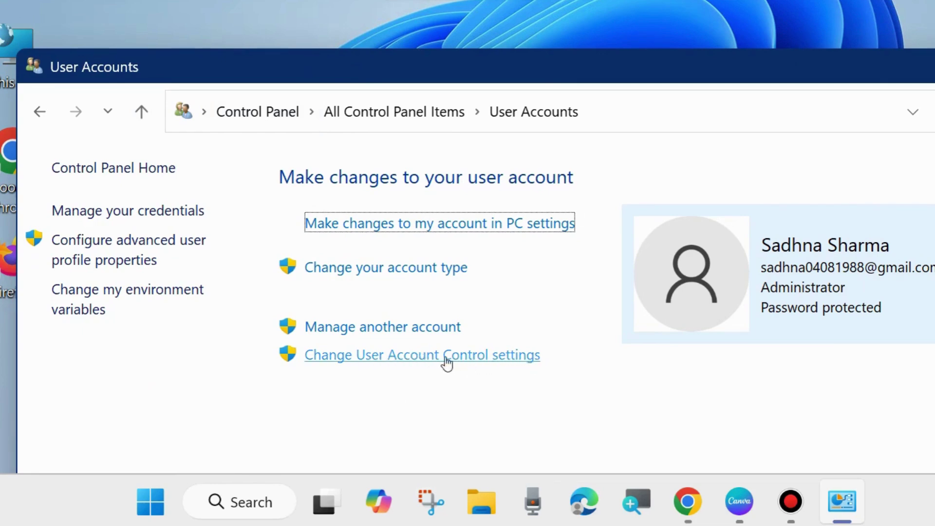
left_click(402, 360)
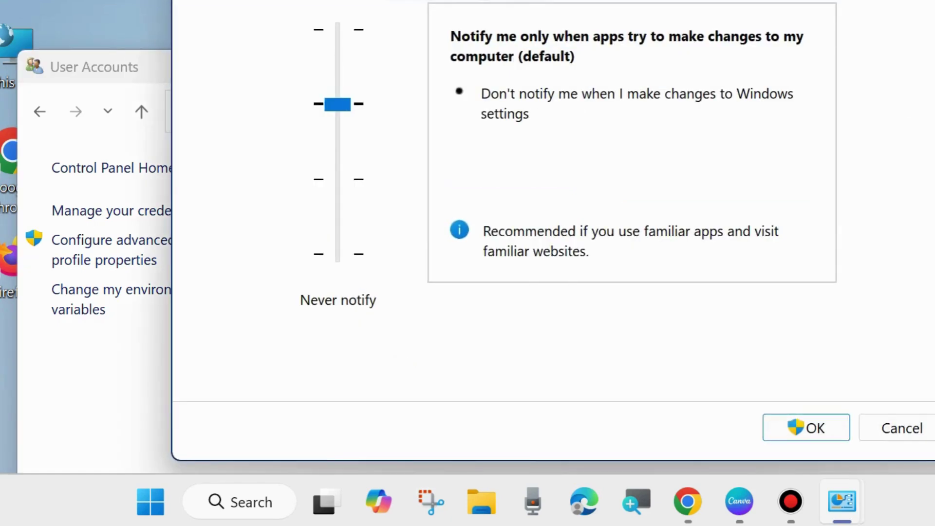
Set the User Account Control notification level to Never notify, confirm it, and close User Accounts.
left_click_drag(513, 19, 482, 3)
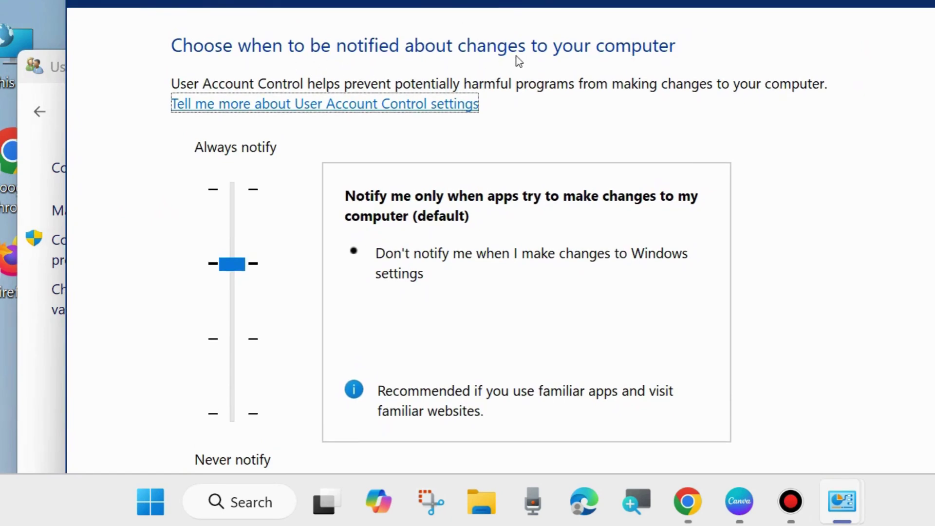
left_click_drag(458, 3, 470, 0)
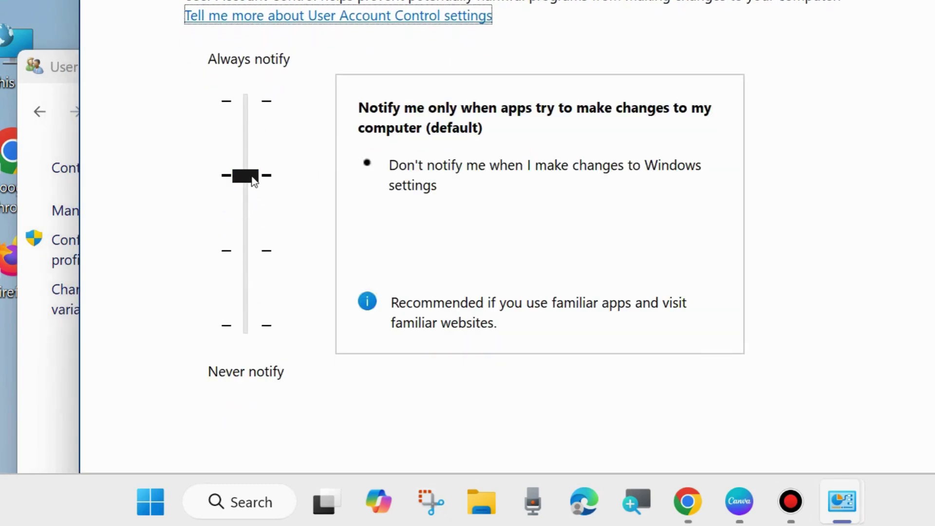
left_click_drag(250, 176, 252, 325)
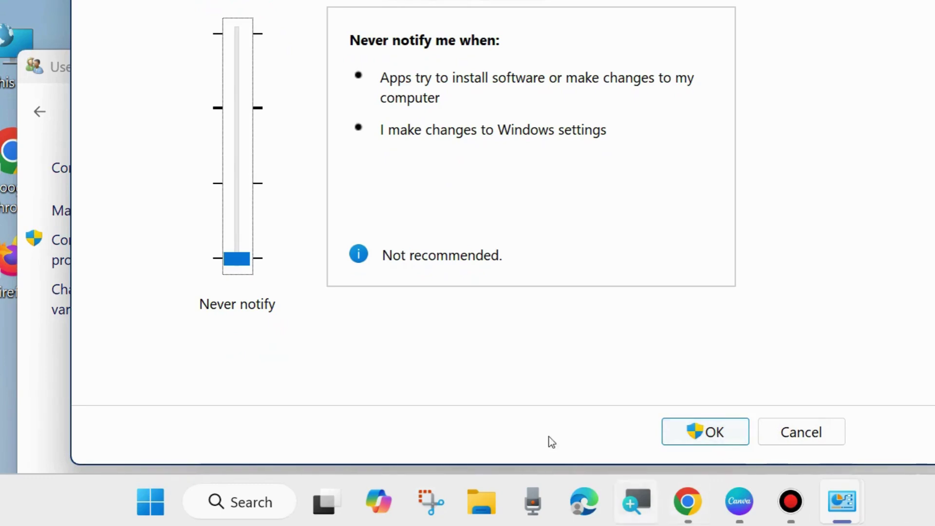
key("Return")
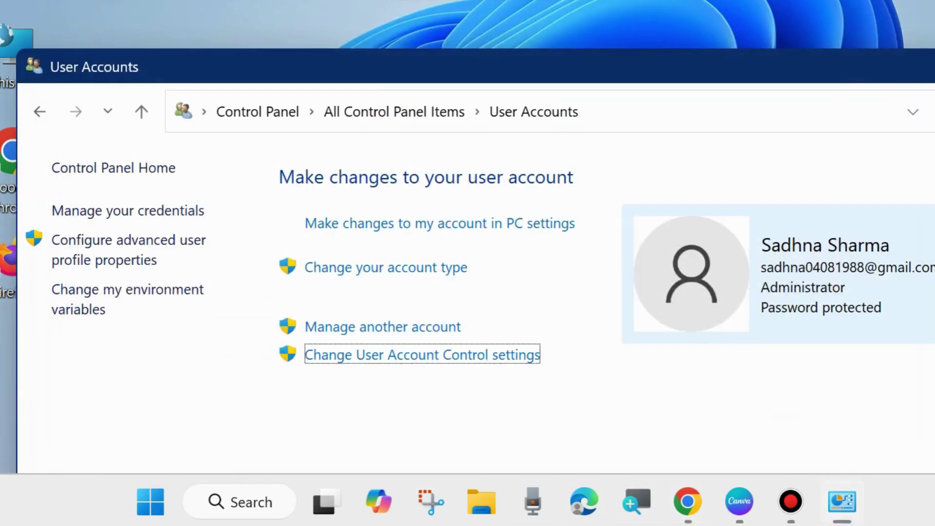
key("alt+F4")
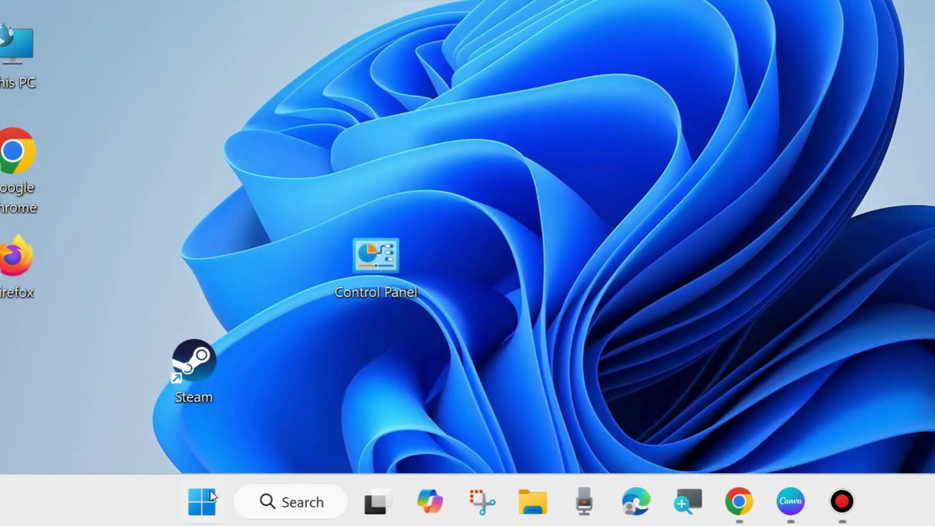
Open the Local Group Policy Editor by running gpedit.msc.
right_click(200, 500)
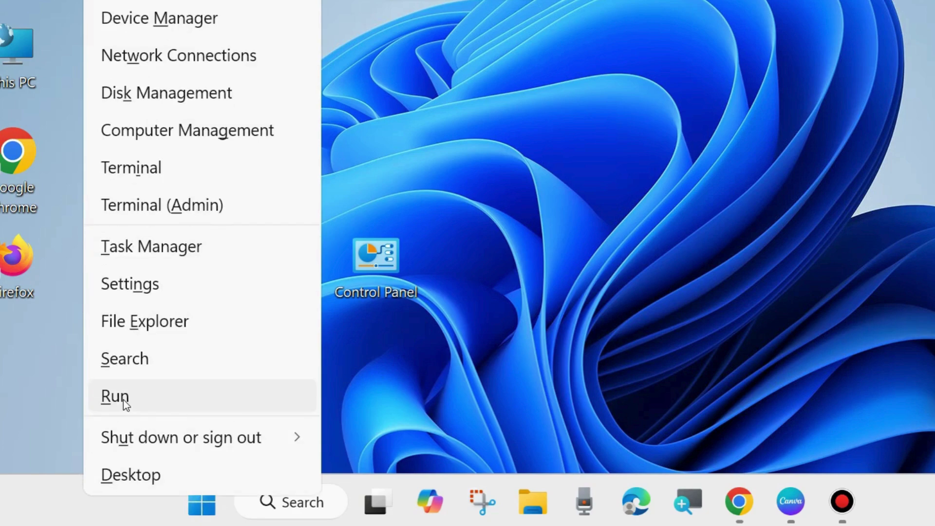
left_click(124, 399)
left_click_drag(268, 211, 452, 116)
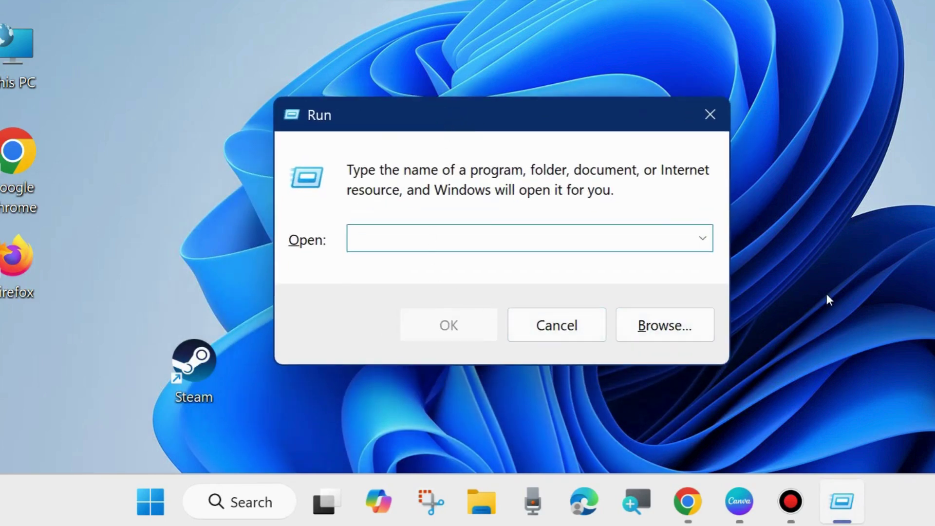
type("gp")
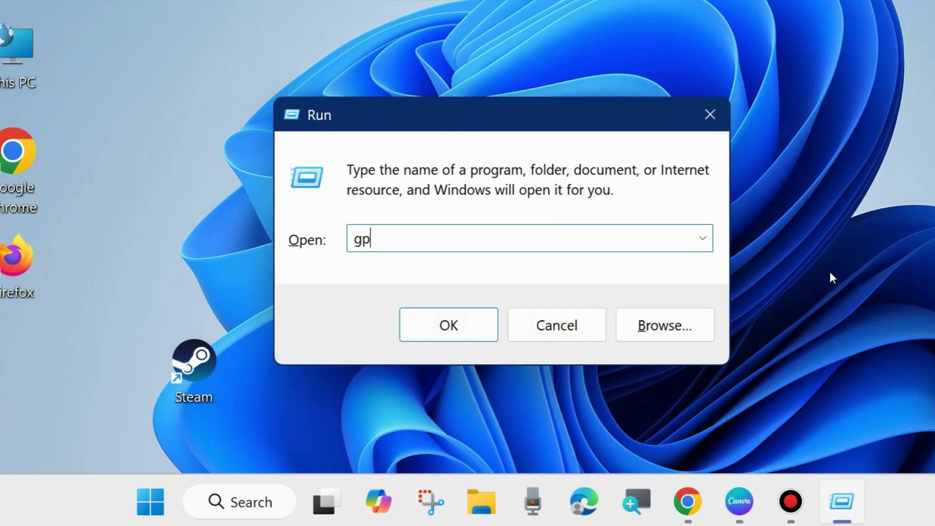
type("edit.msc")
left_click(443, 325)
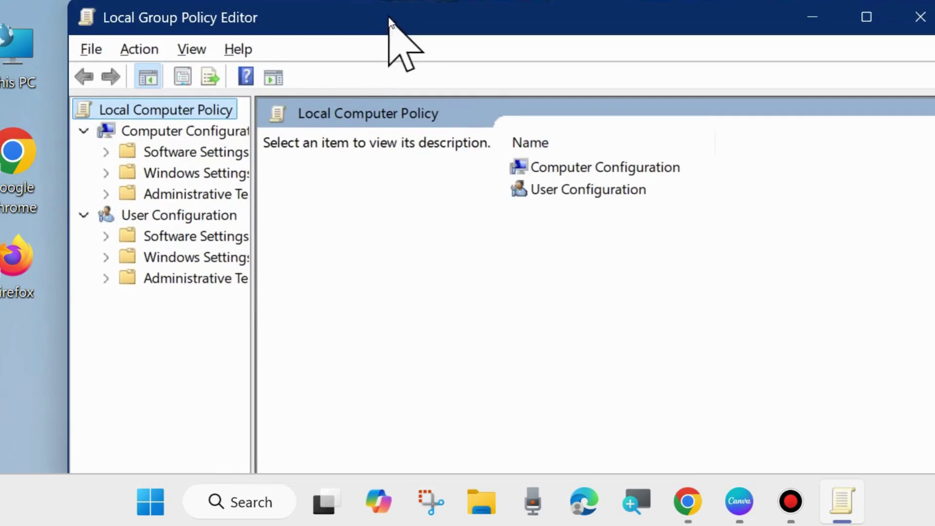
Widen the policy tree and show the Security Options policies under Computer Configuration > Windows Settings > Security Settings > Local Policies.
left_click_drag(390, 25, 362, 32)
left_click_drag(227, 340, 293, 336)
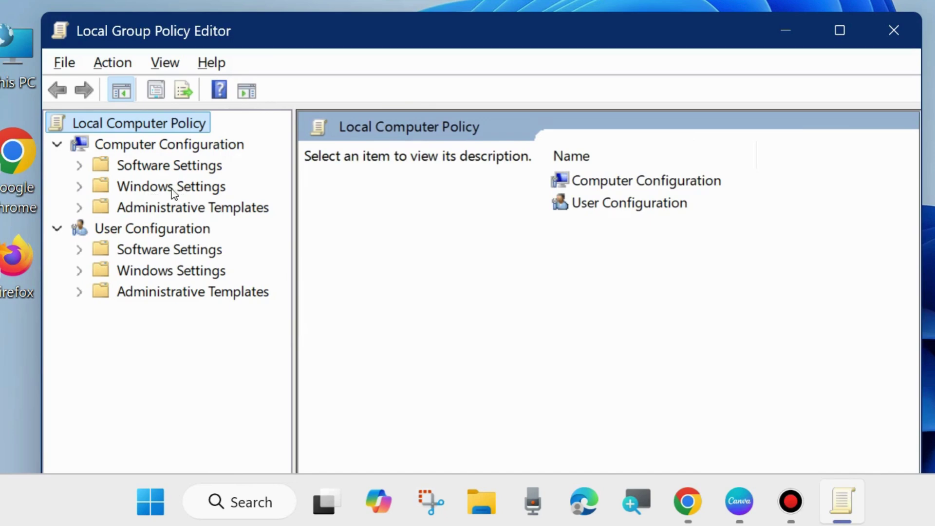
left_click(79, 187)
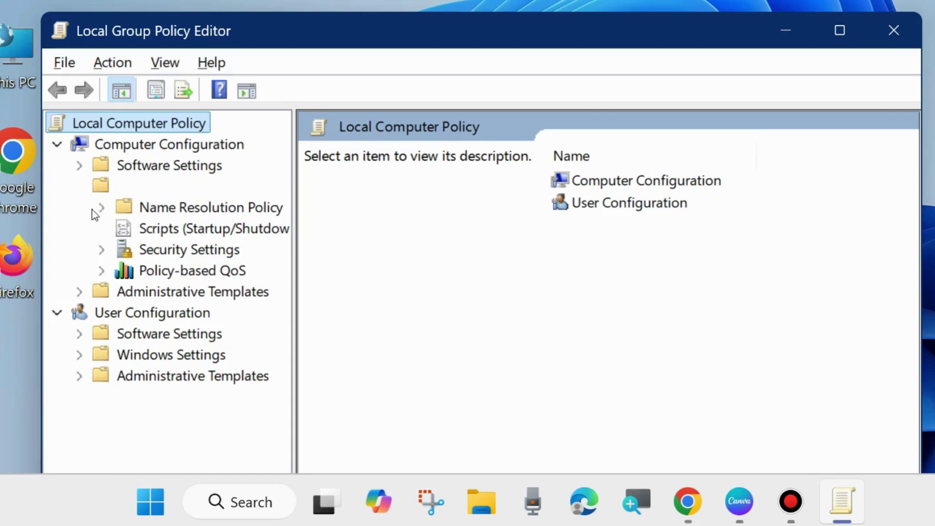
left_click(102, 249)
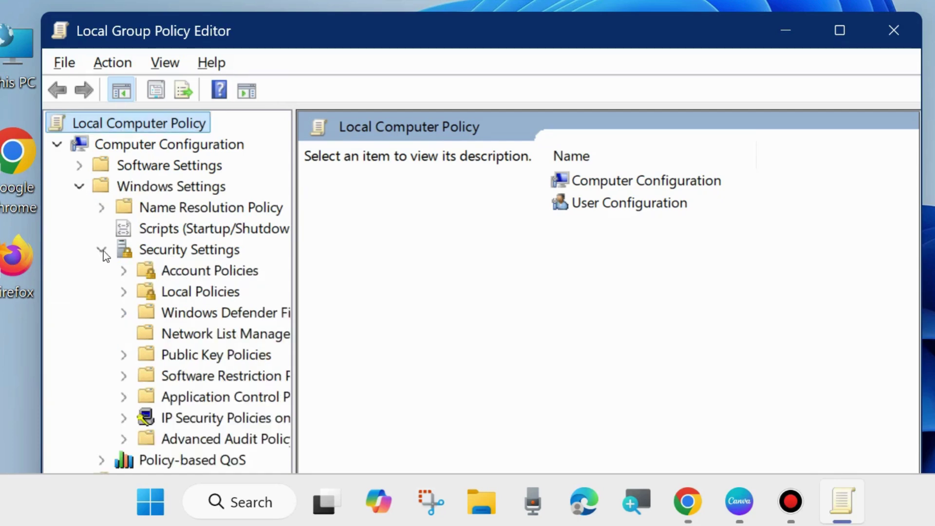
left_click(186, 294)
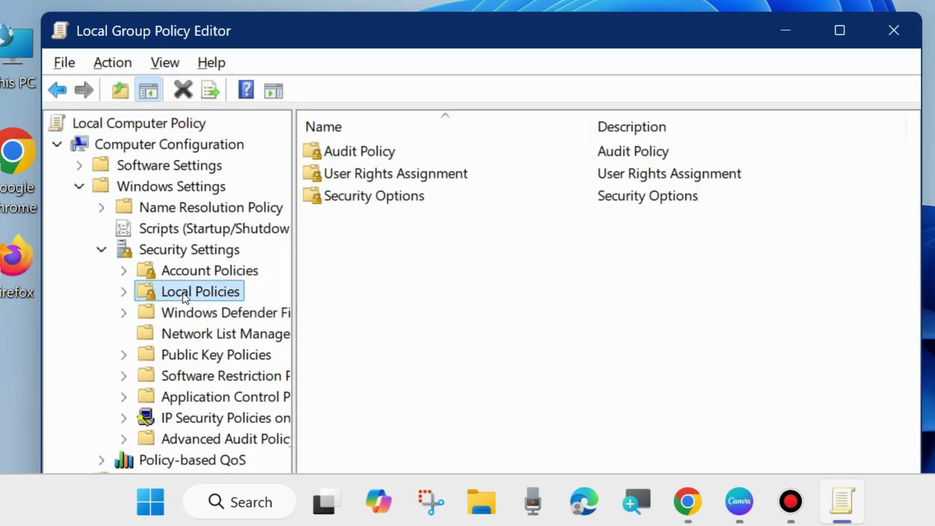
left_click(124, 291)
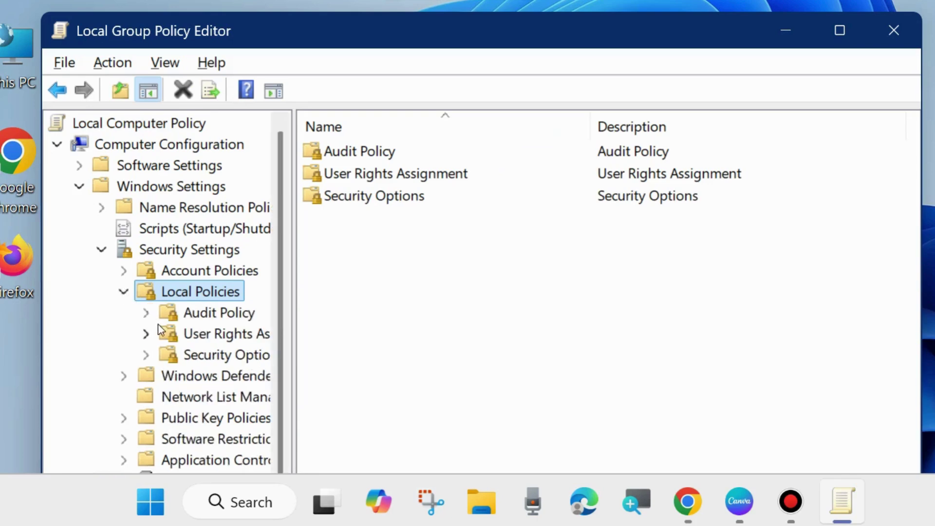
left_click(194, 358)
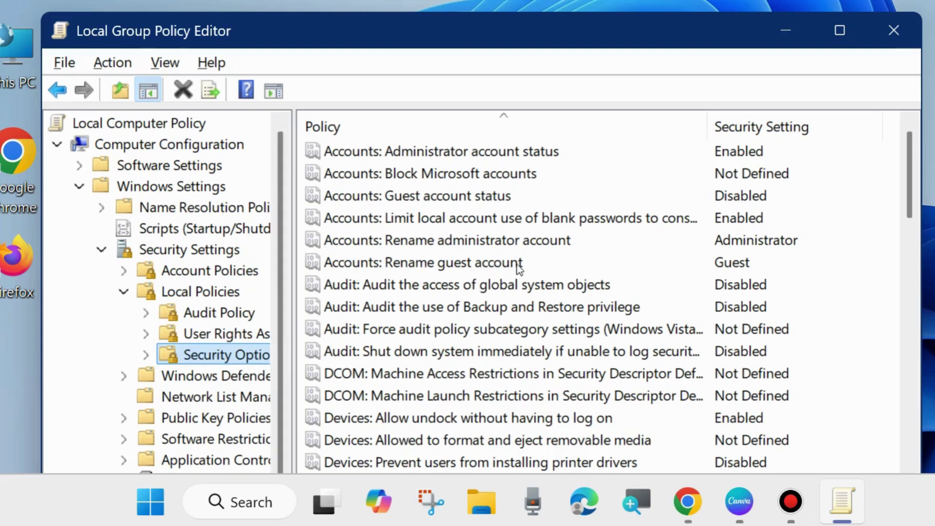
scroll(510, 300, "down", 1)
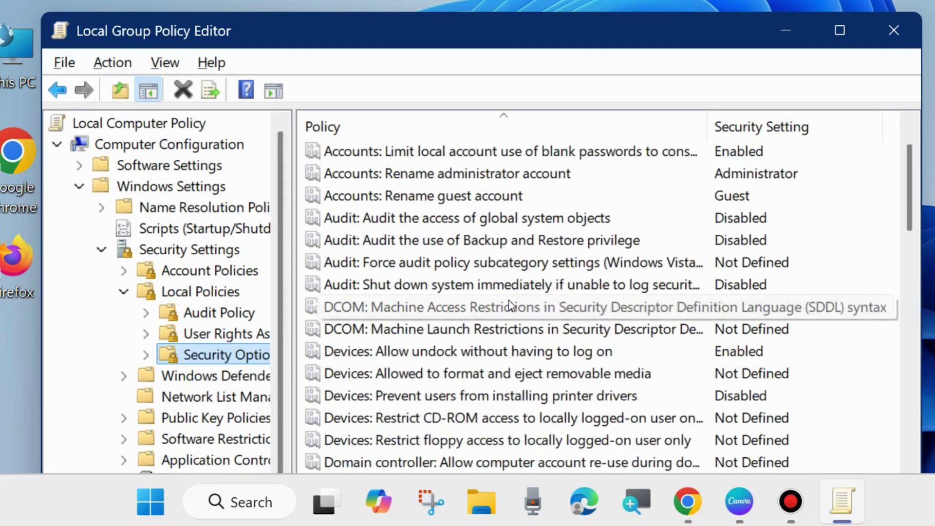
scroll(509, 299, "up", 1)
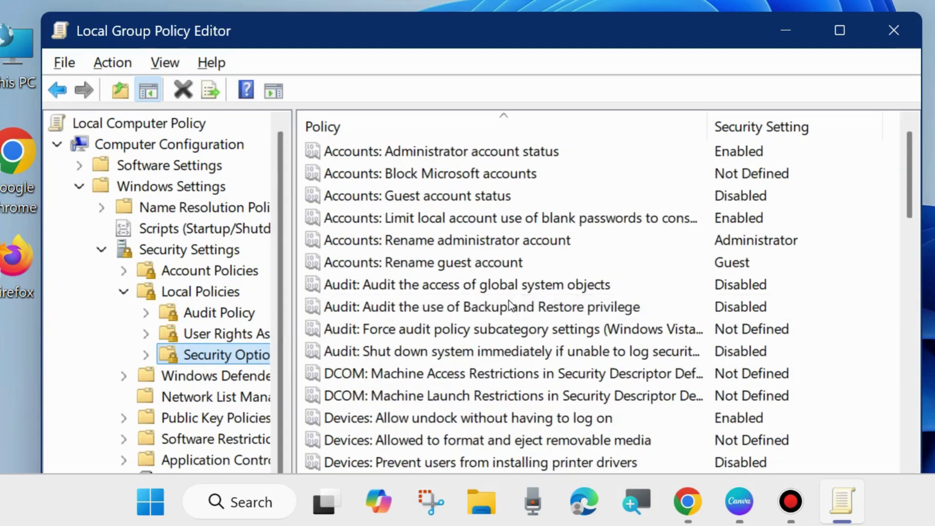
Open the Security Options policy "User Account Control: Only elevate UIAccess applications that are installed in secure locations".
scroll(509, 300, "down", 1)
scroll(509, 300, "down", 1)
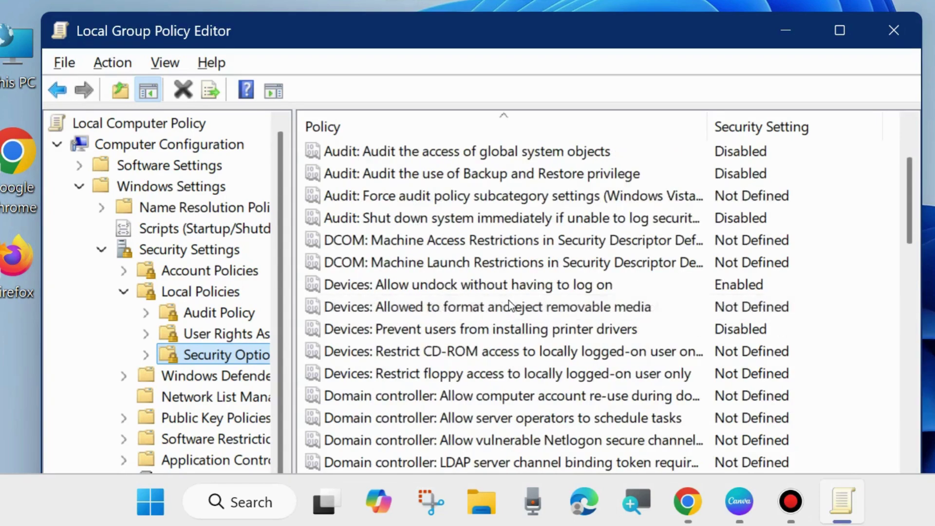
scroll(510, 302, "down", 10)
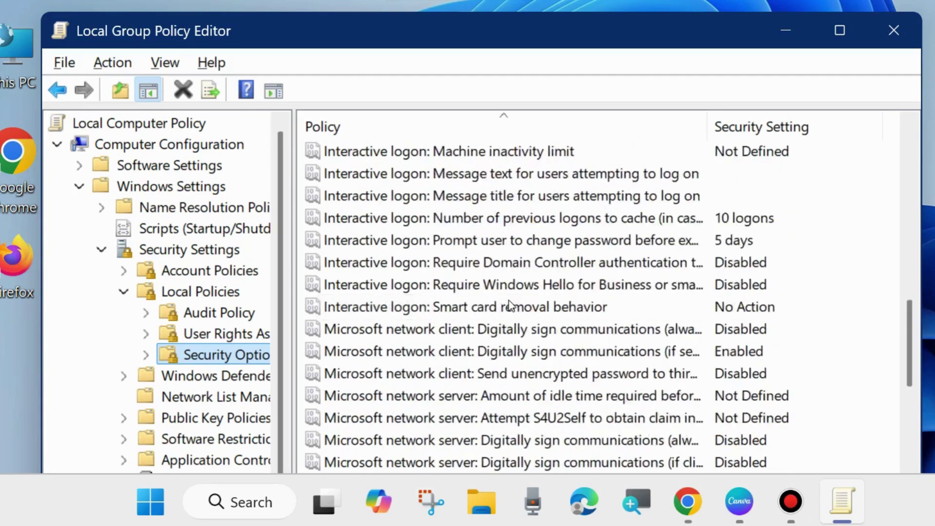
scroll(510, 301, "down", 20)
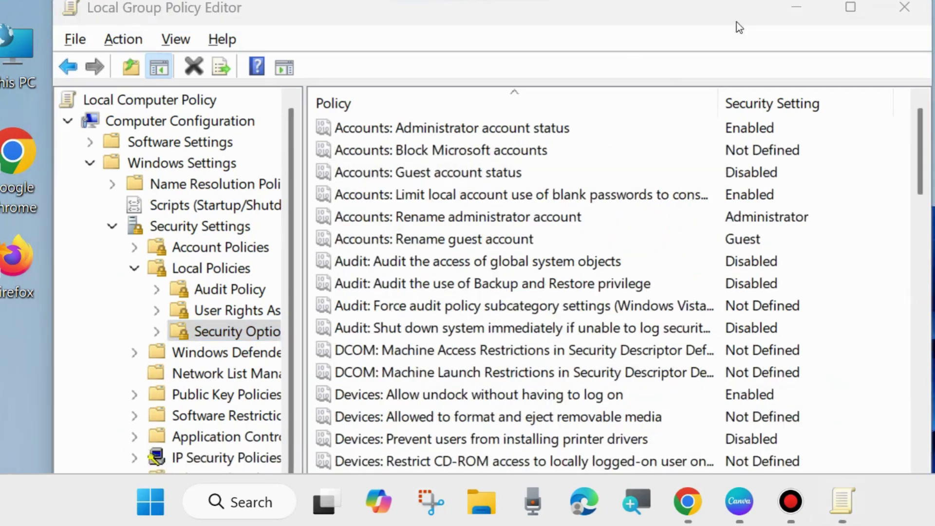
scroll(456, 306, "down", 9)
scroll(437, 341, "down", 15)
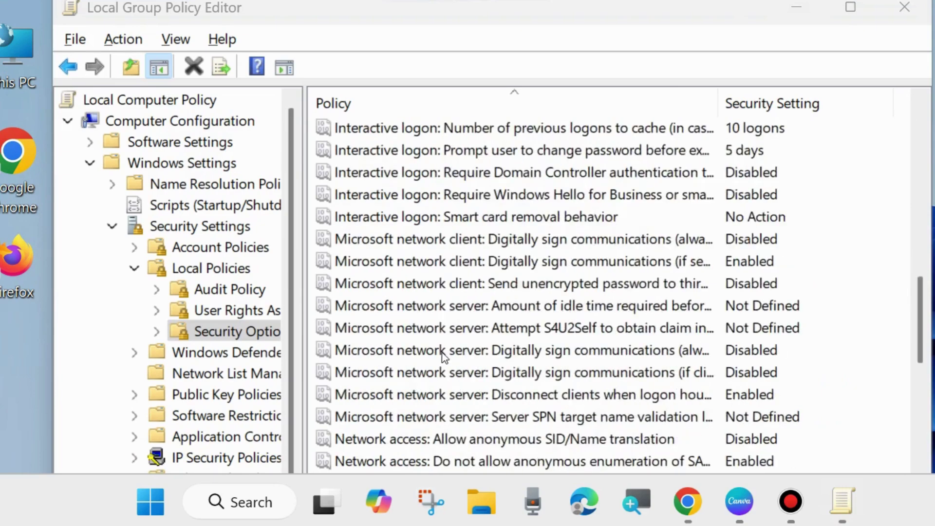
scroll(448, 363, "down", 2)
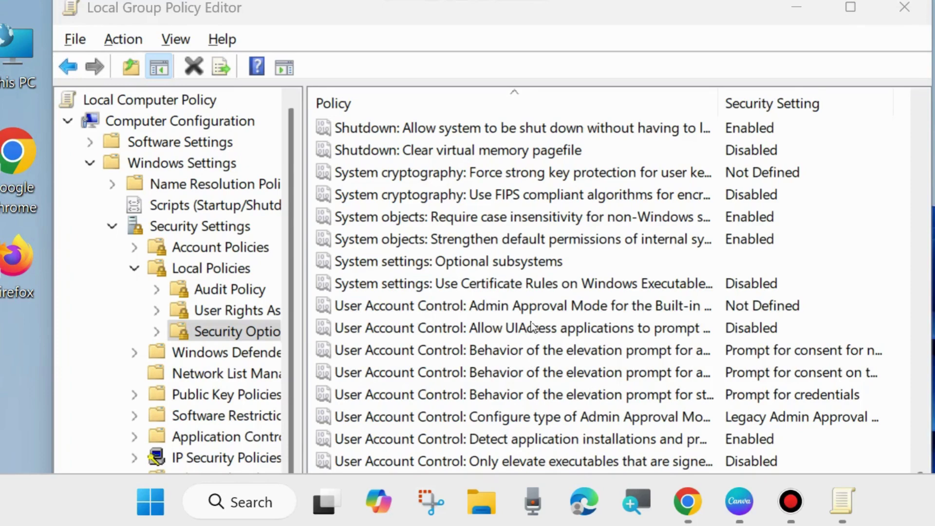
left_click_drag(528, 9, 534, 0)
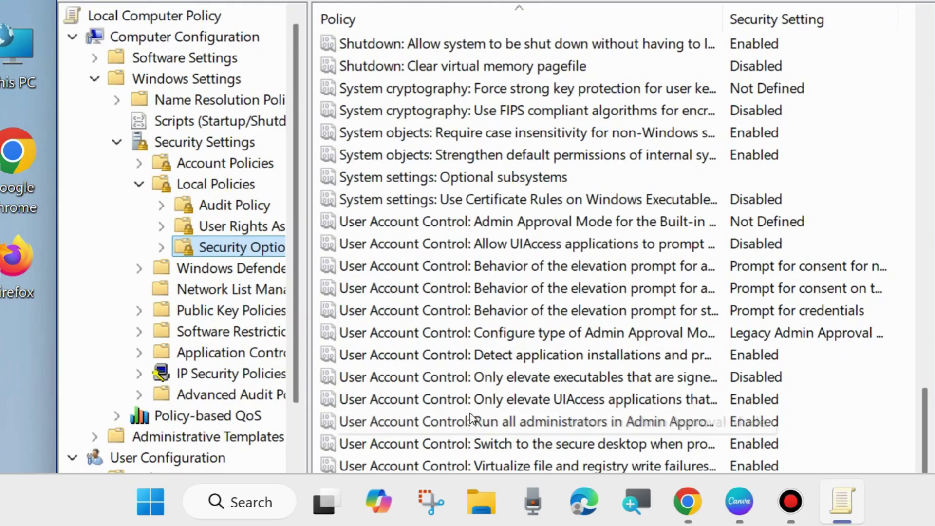
left_click(422, 401)
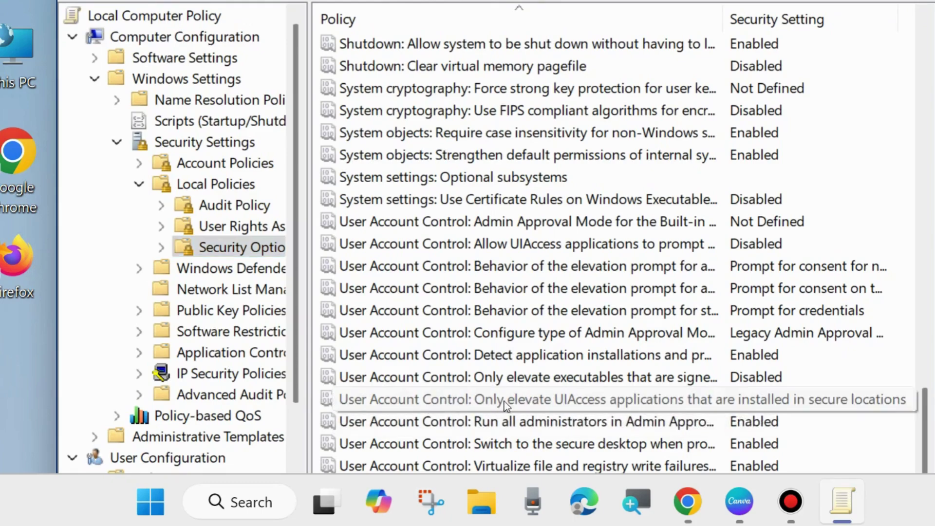
double_click(627, 402)
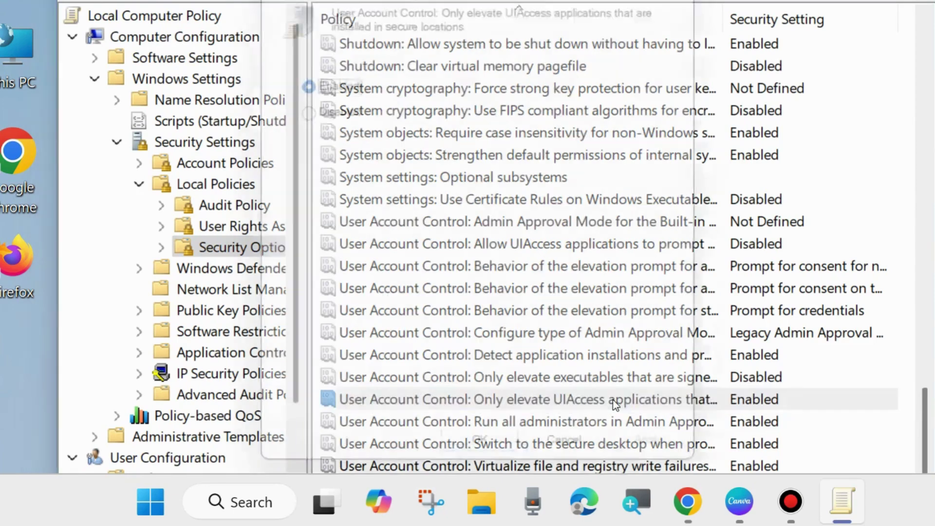
left_click_drag(537, 0, 554, 42)
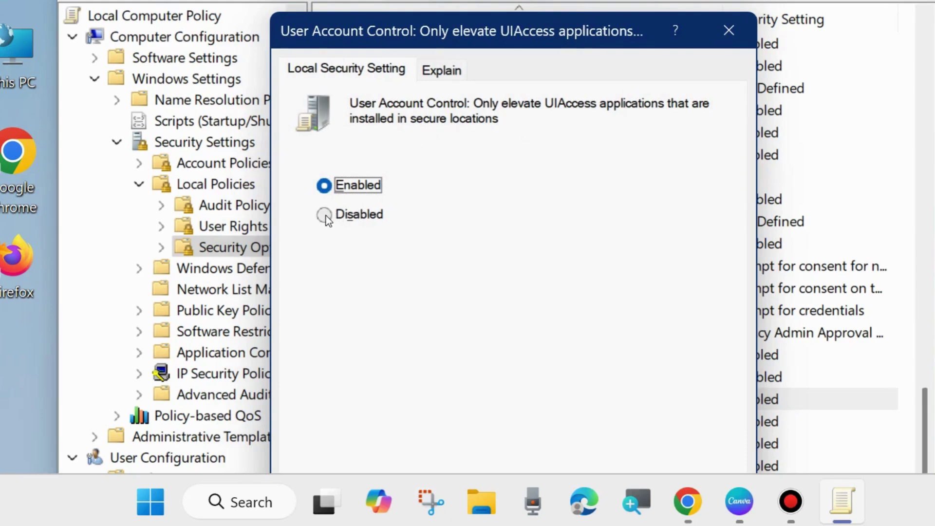
Review the policy's explanation, set the policy to Disabled, confirm it, and close the Local Group Policy Editor.
left_click(448, 73)
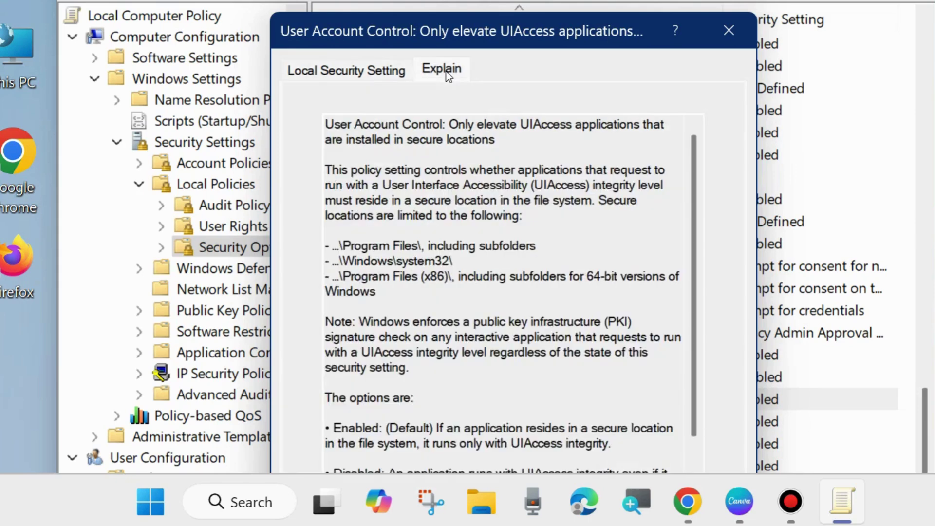
left_click_drag(479, 25, 491, 42)
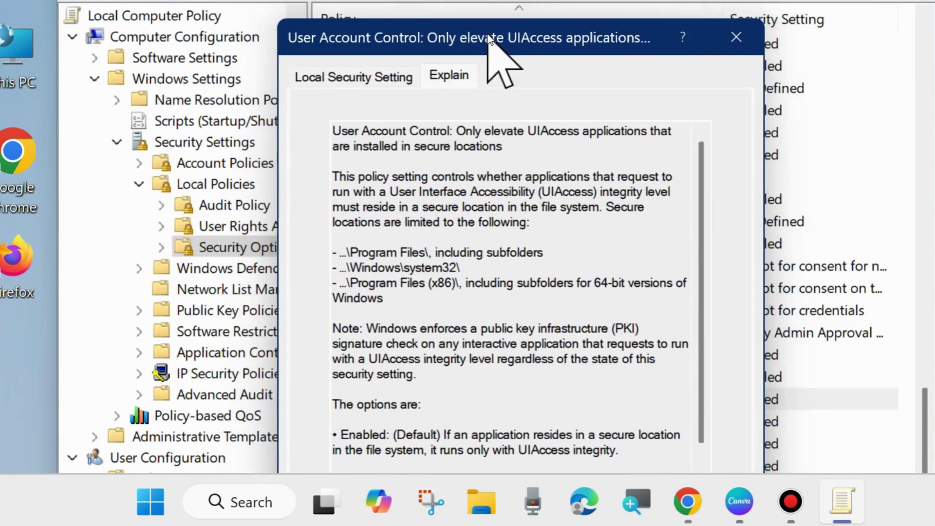
left_click(370, 78)
left_click(330, 221)
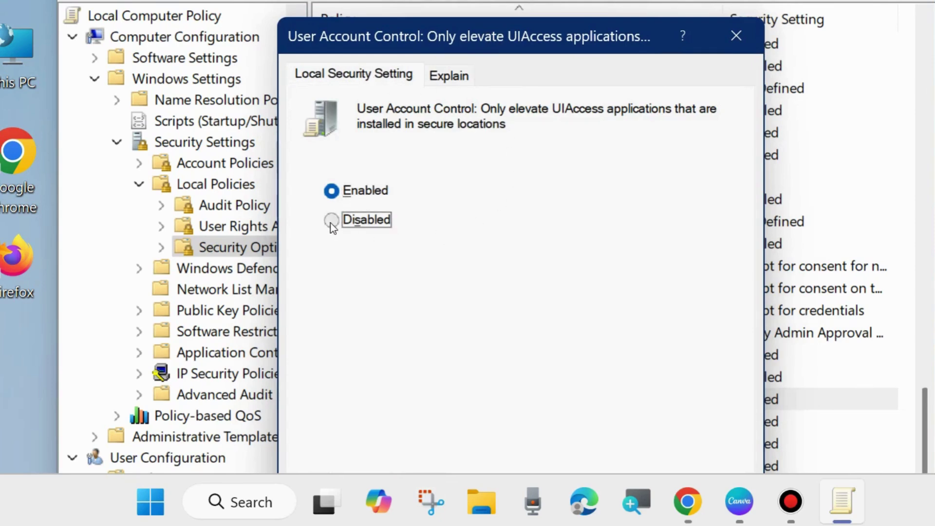
left_click_drag(509, 24, 512, 0)
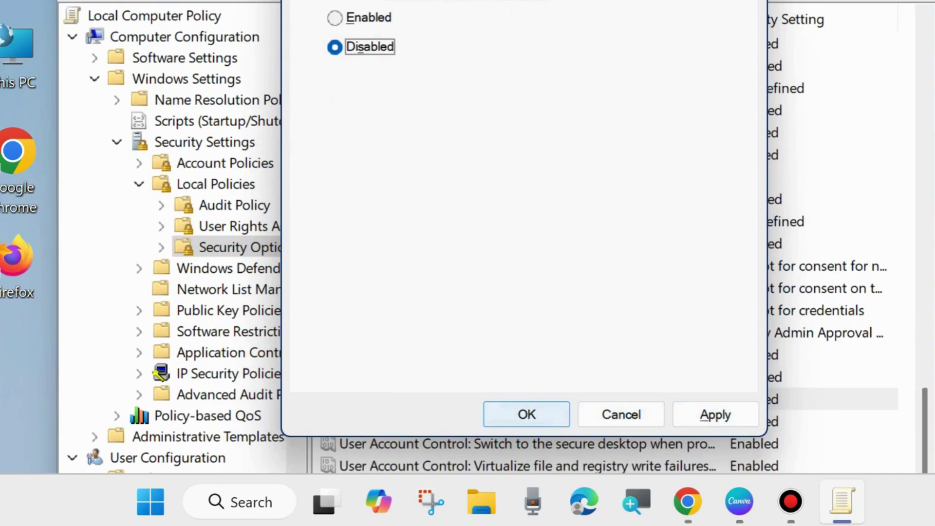
left_click(527, 414)
key("alt+F4")
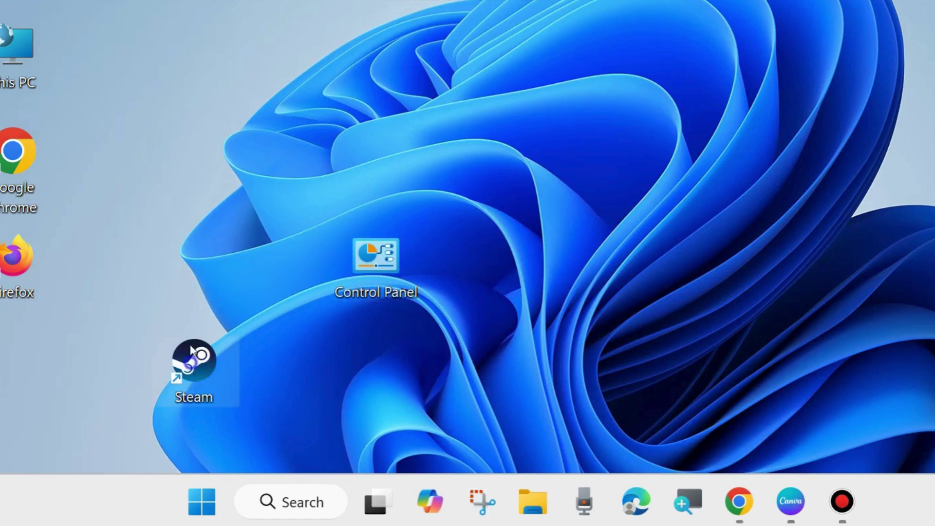
Open the Steam desktop shortcut's properties and show its security permissions.
left_click_drag(192, 349, 152, 310)
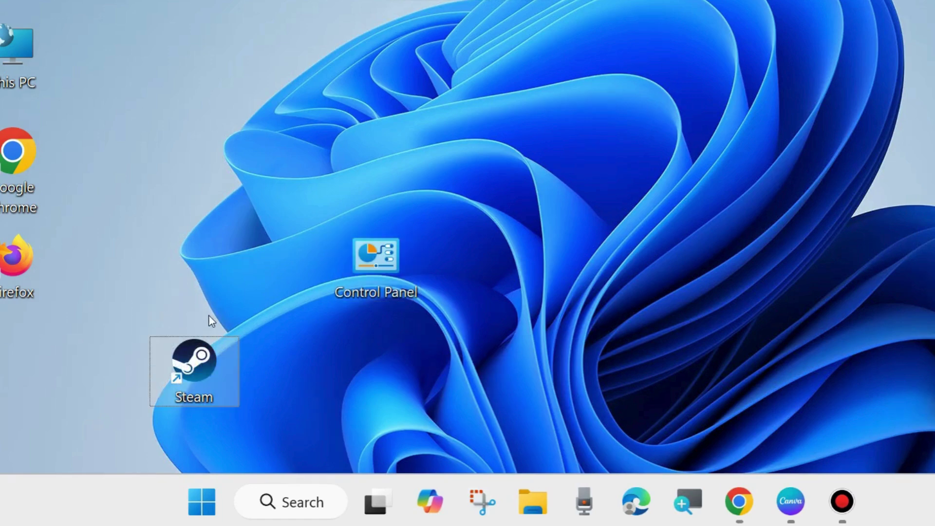
right_click(193, 363)
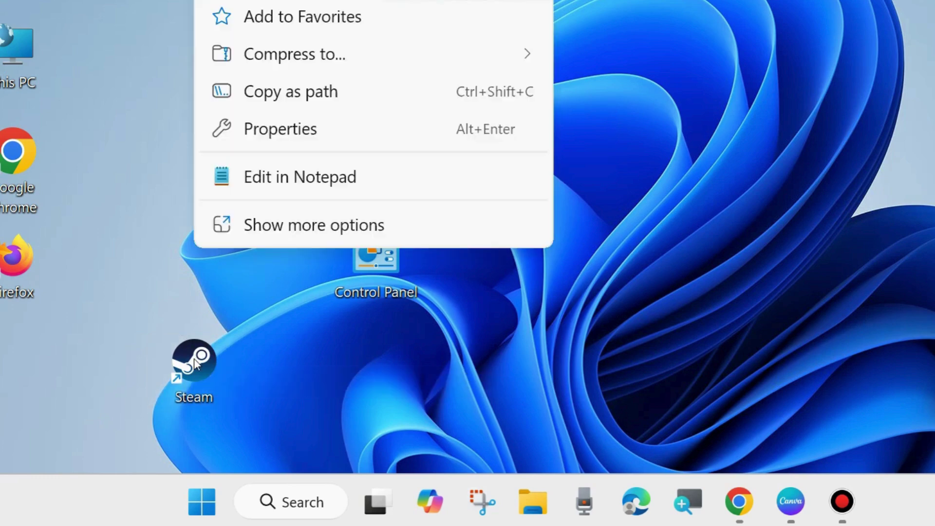
left_click(291, 131)
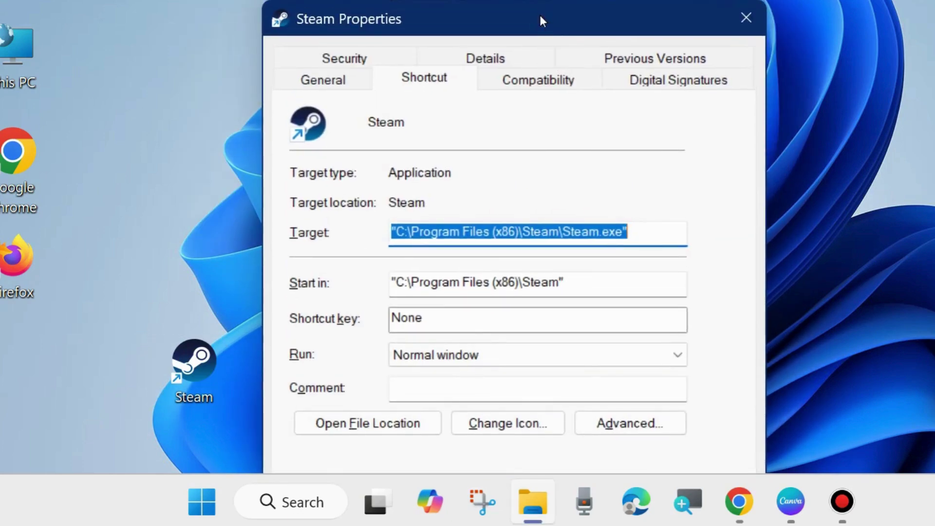
left_click(344, 59)
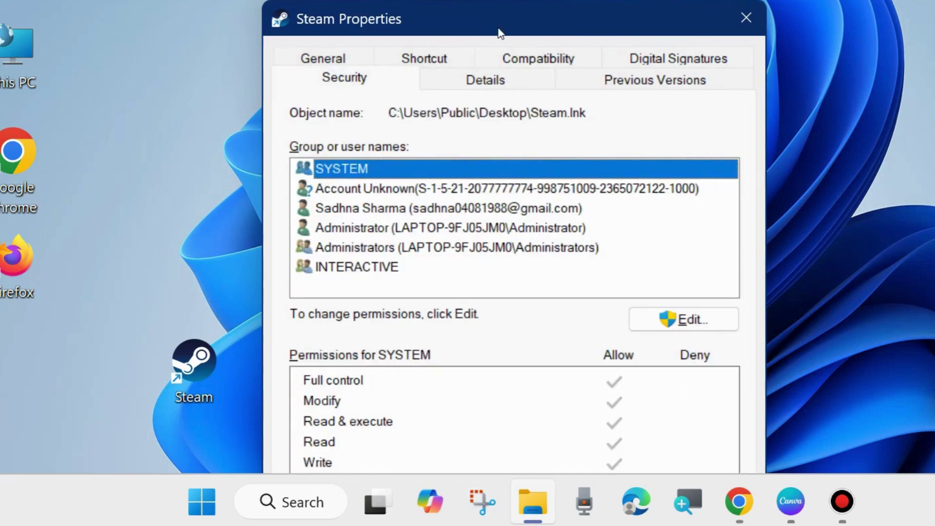
left_click_drag(497, 24, 492, 4)
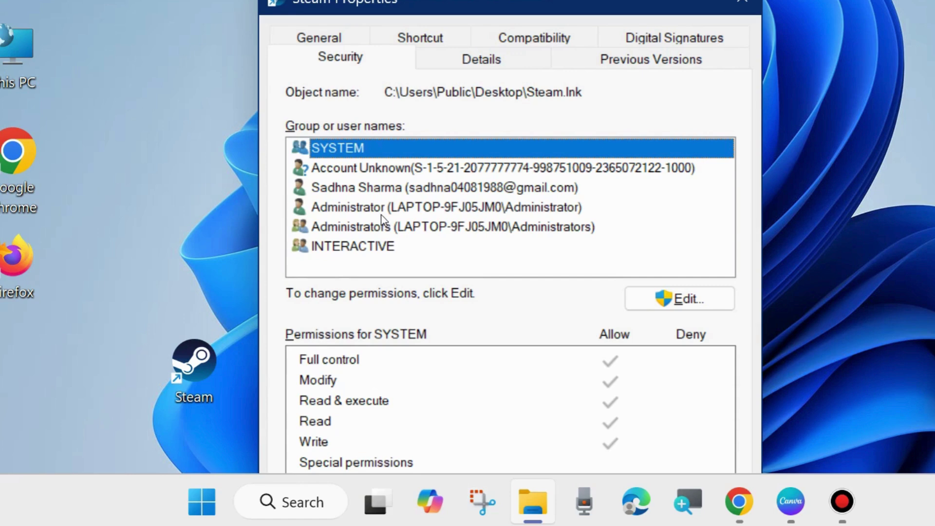
Examine the Steam shortcut's permissions for the personal user account and for SYSTEM.
left_click(371, 187)
mouse_move(480, 11)
left_mouse_down()
mouse_move(477, 0)
mouse_move(477, 42)
mouse_move(480, 10)
left_mouse_up()
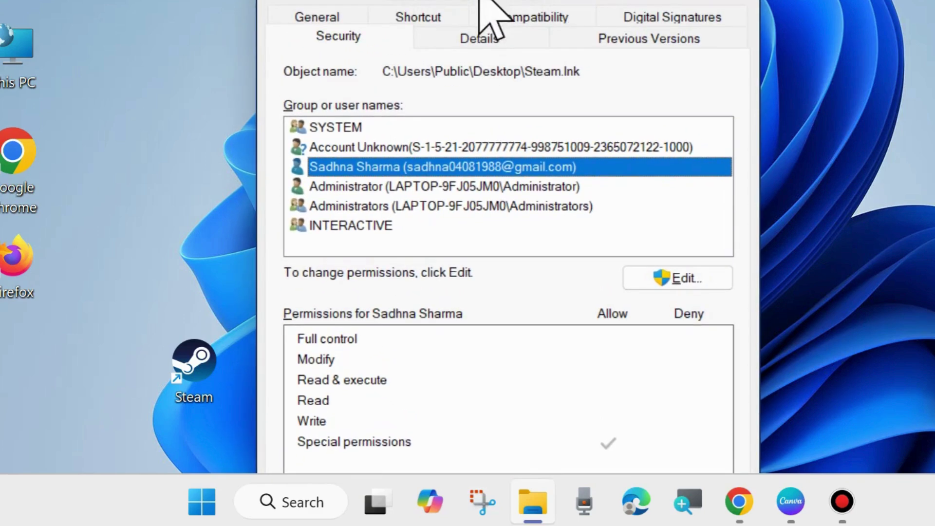
left_click(329, 125)
left_click_drag(482, 0, 479, 0)
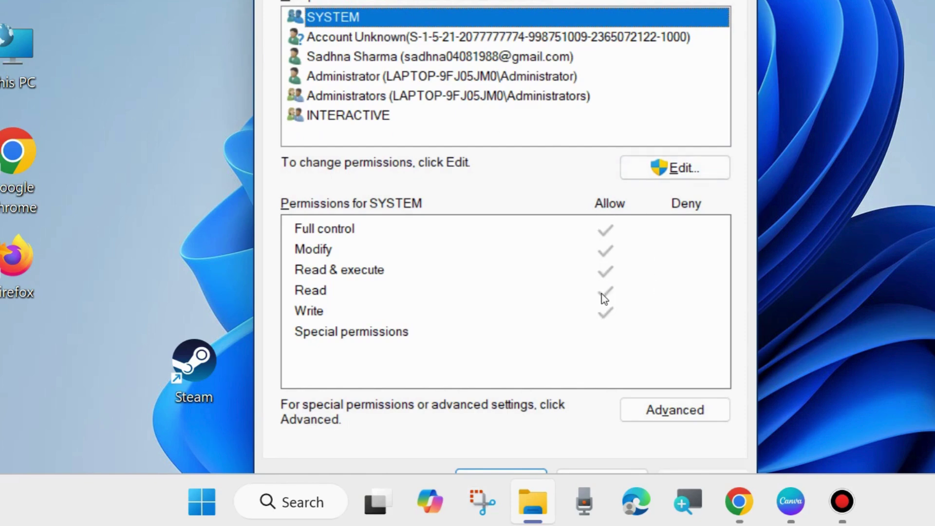
Open the Steam shortcut's permissions for editing, check the SYSTEM entries, confirm, and close Steam Properties.
left_click(673, 168)
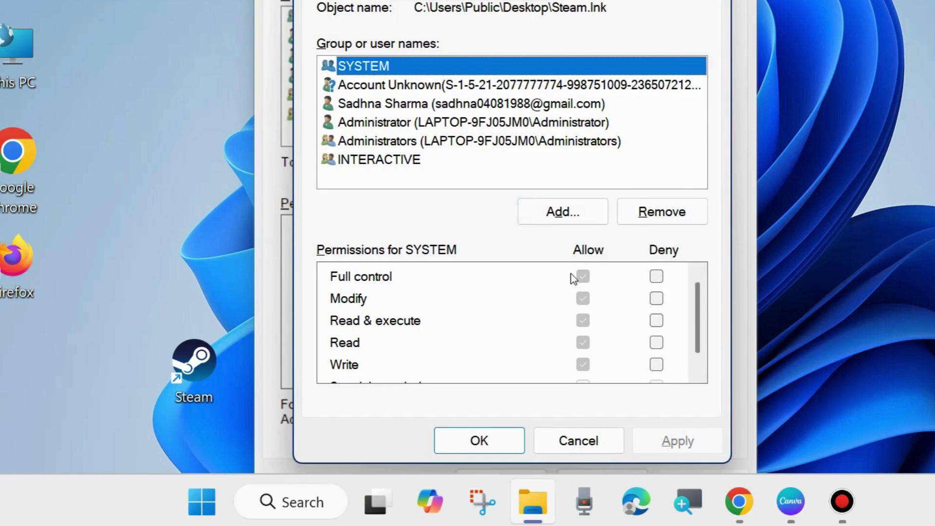
left_click_drag(523, 0, 525, 0)
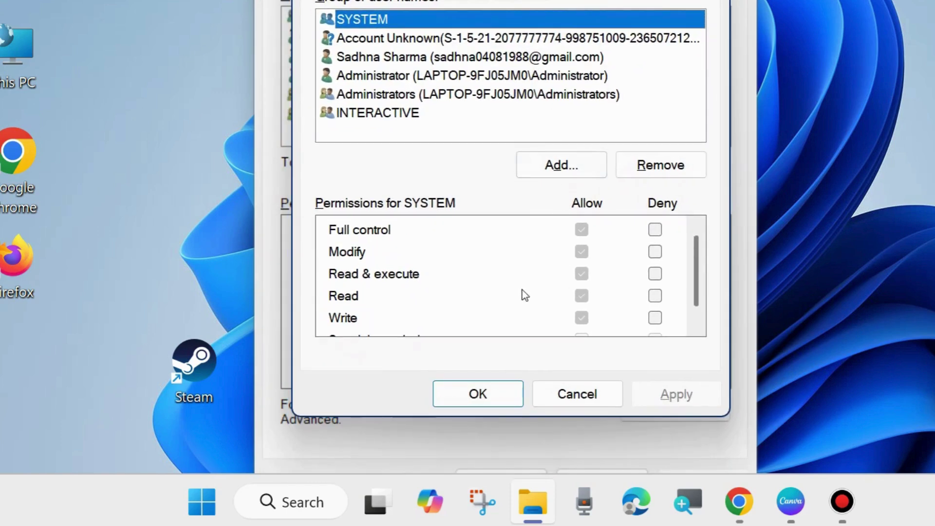
left_click(484, 396)
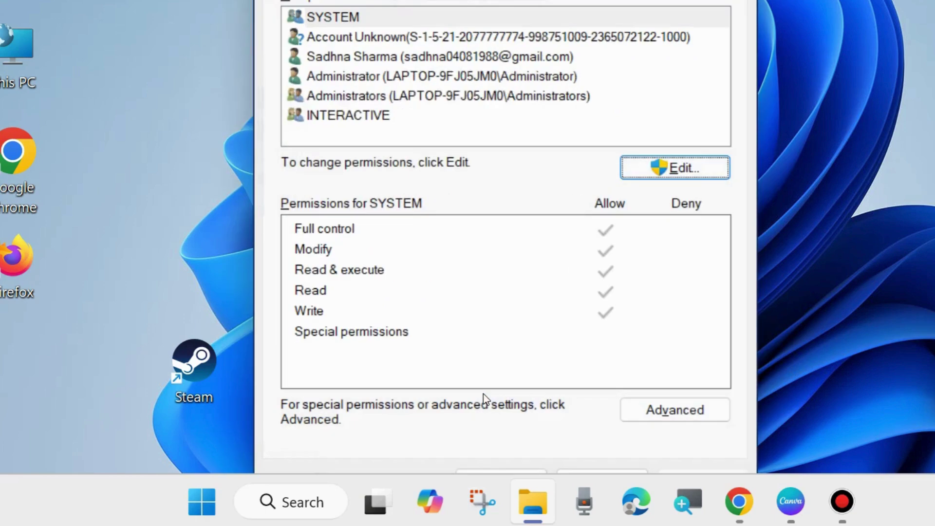
key("Escape")
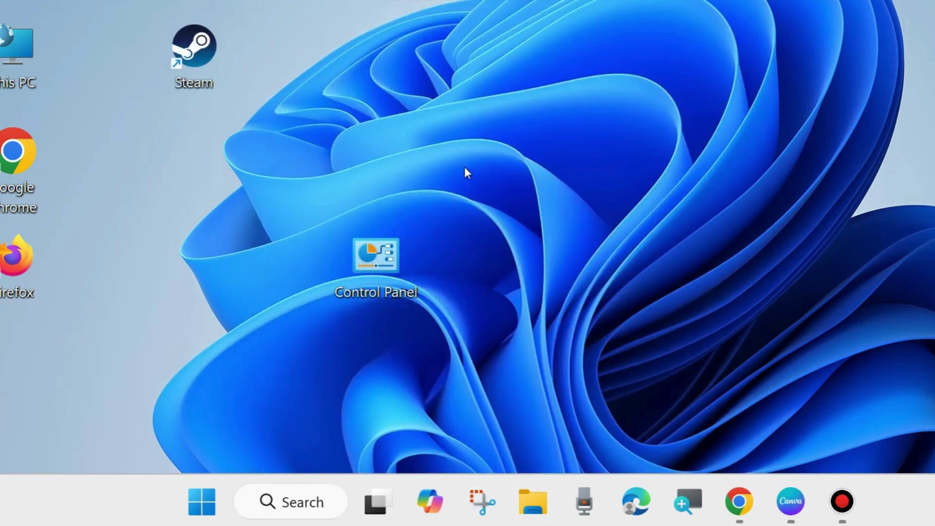
Launch the compatibility troubleshooter for the Steam desktop shortcut.
right_click(190, 62)
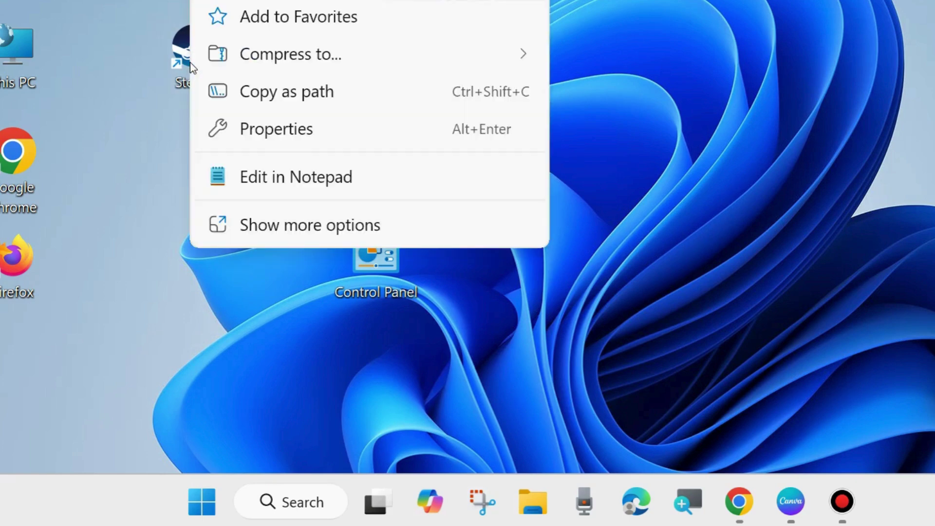
left_click(293, 226)
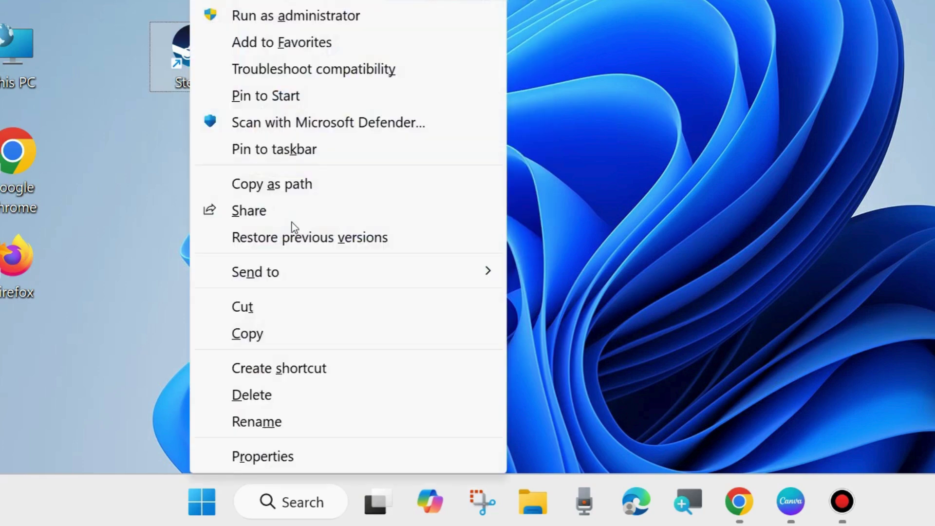
left_click(296, 71)
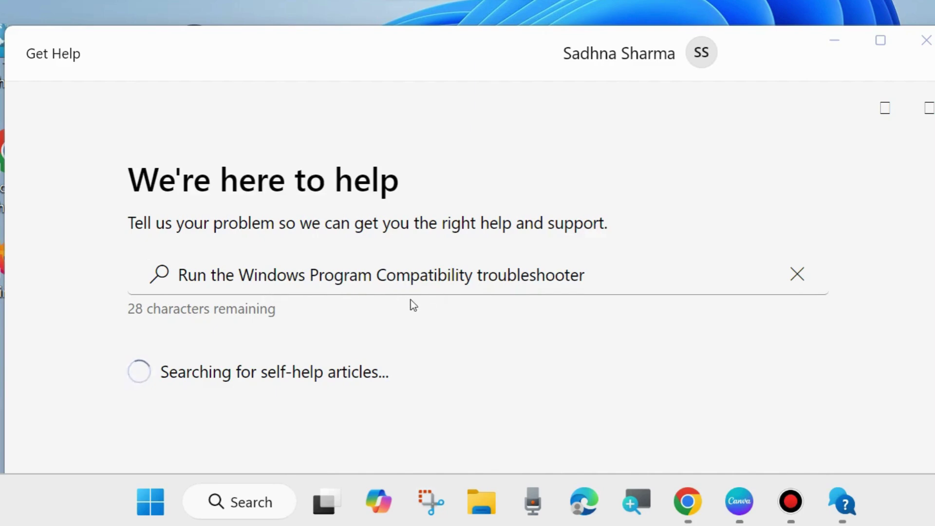
Consent to running diagnostics and automated steps in the Program Compatibility troubleshooter, and close Get Help.
scroll(398, 309, "down", 5)
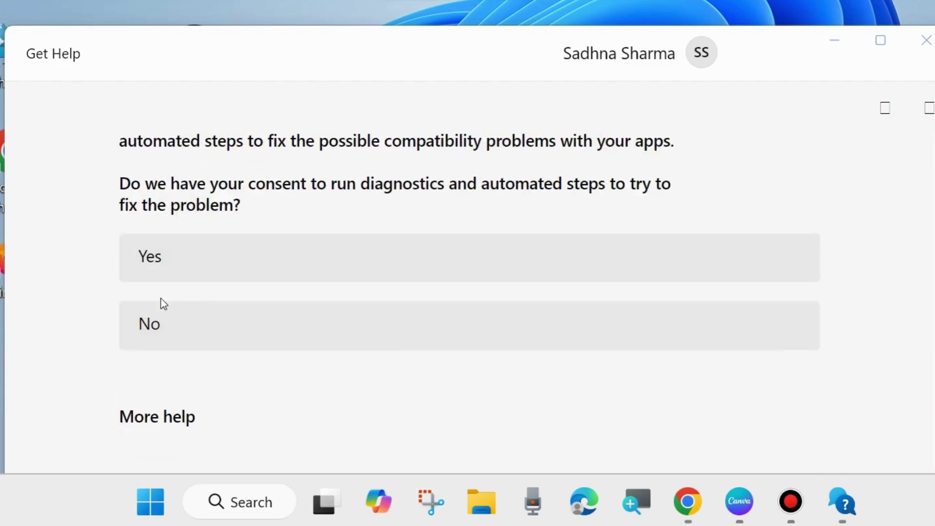
scroll(279, 334, "down", 5)
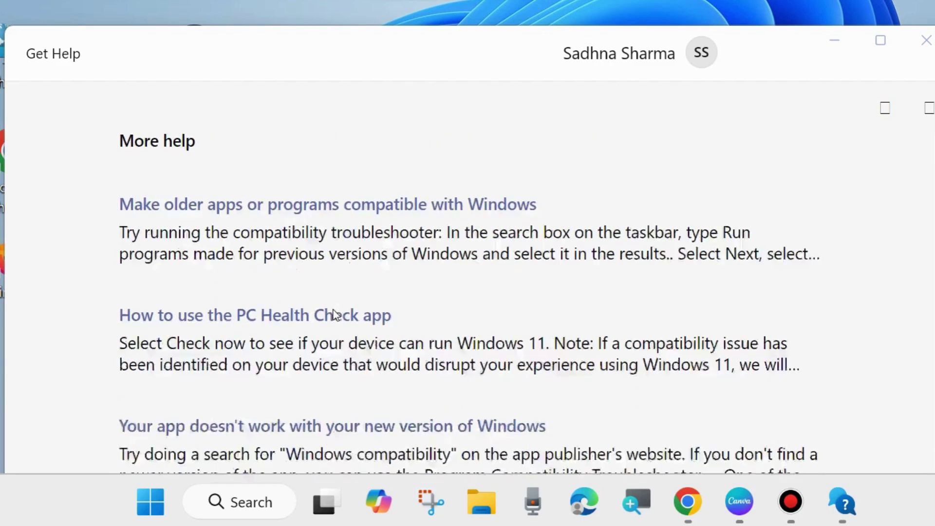
scroll(333, 310, "down", 1)
scroll(334, 309, "up", 8)
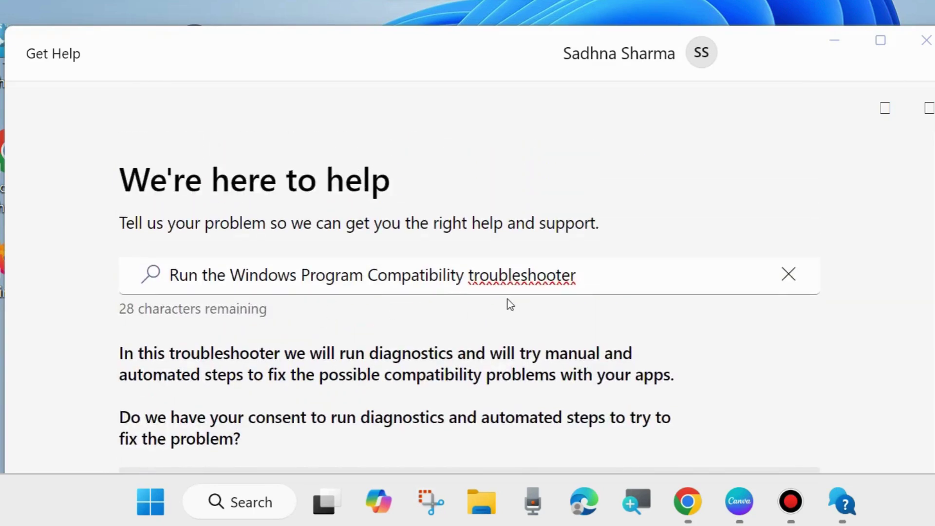
scroll(387, 327, "down", 5)
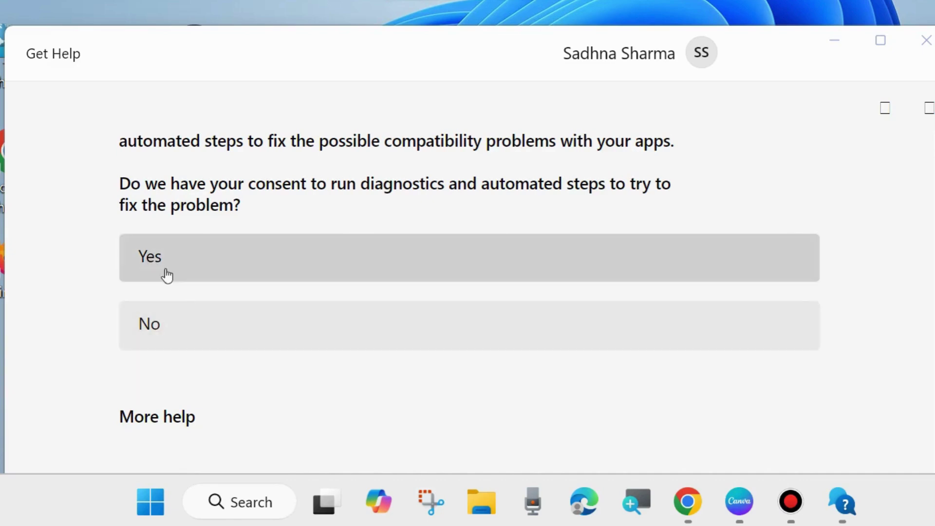
left_click(153, 257)
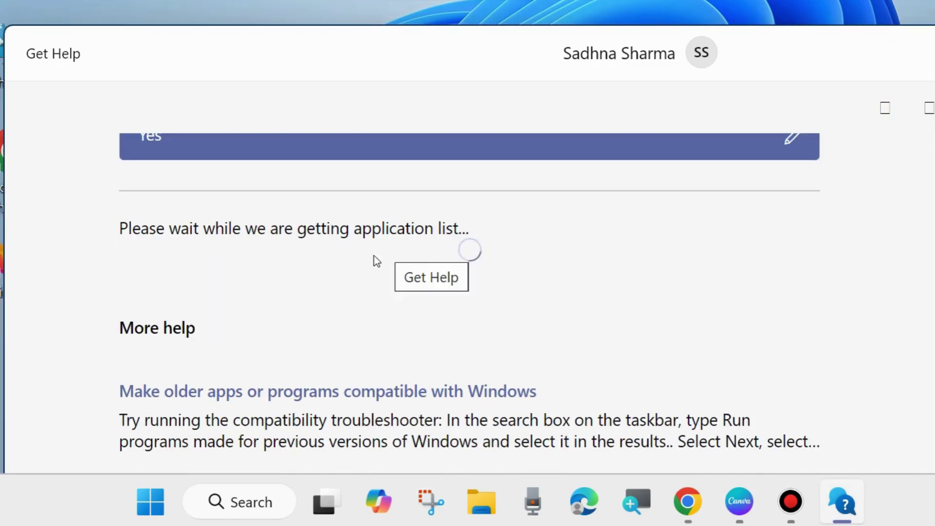
left_click(913, 45)
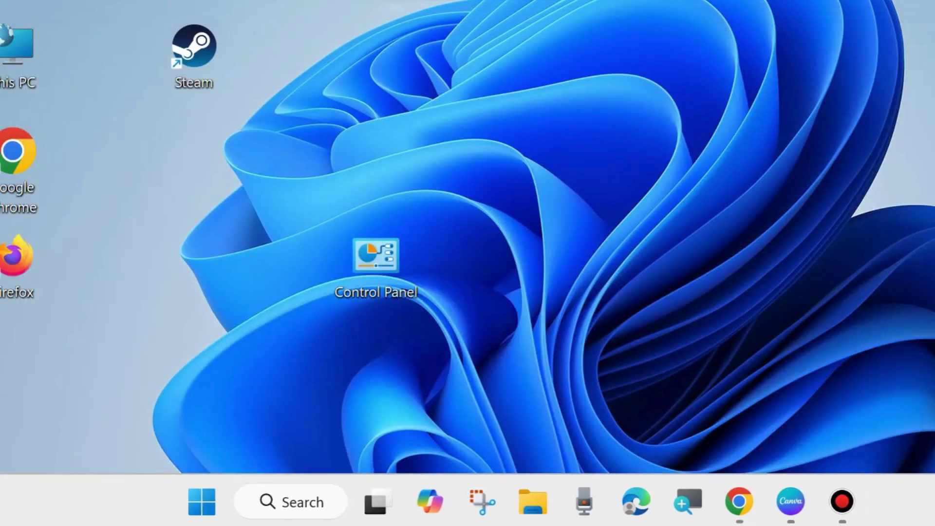
Open Windows Defender Firewall in Control Panel and go to the settings for turning the firewall on or off.
double_click(367, 265)
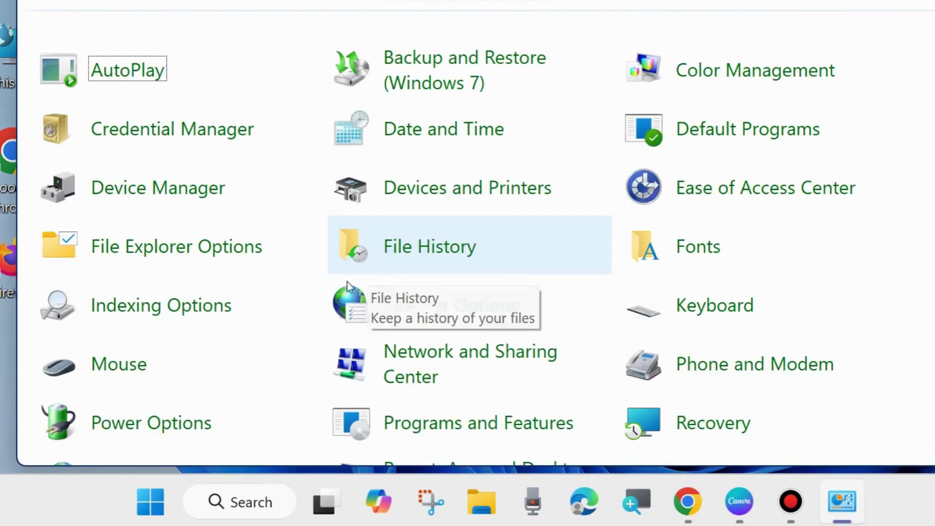
scroll(370, 278, "down", 5)
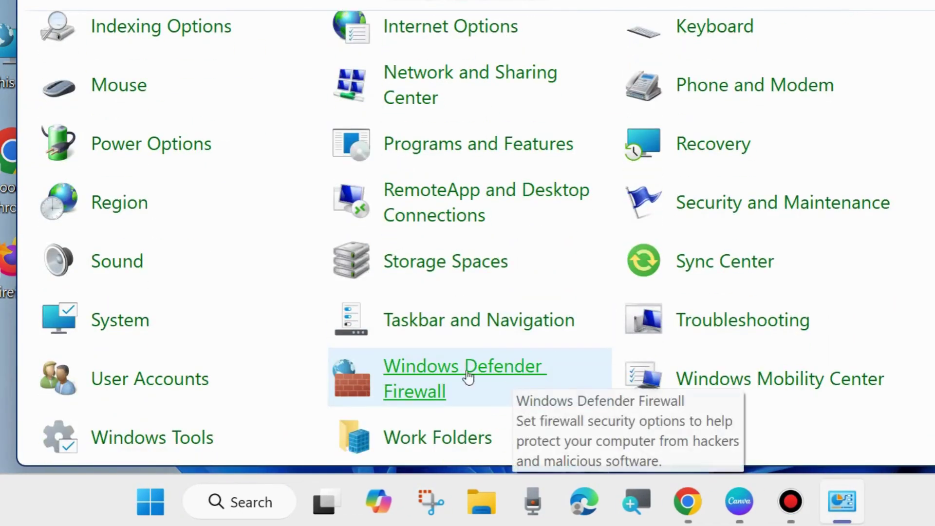
left_click(427, 374)
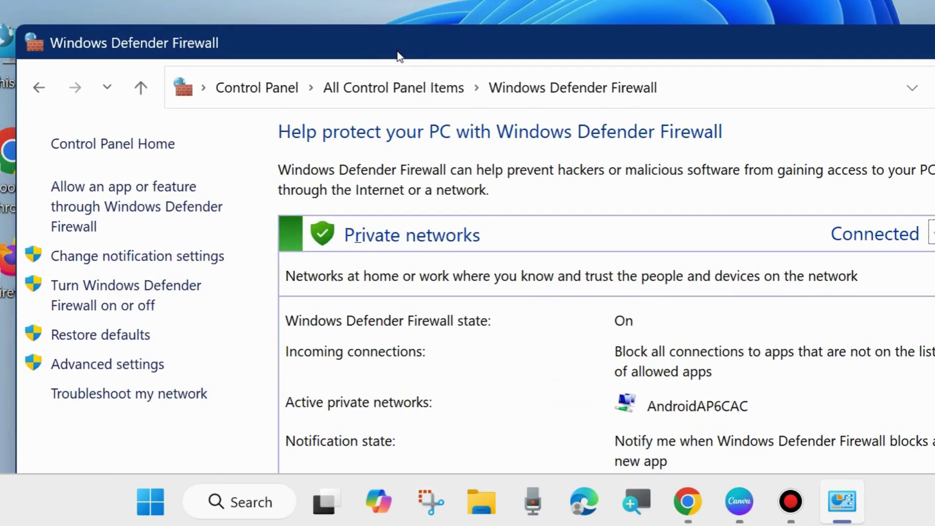
left_click(113, 291)
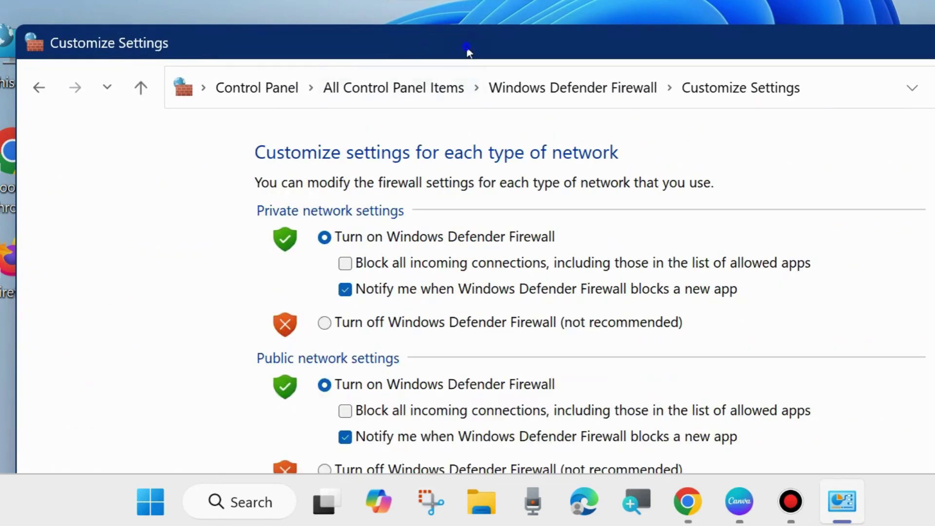
Select turning off Windows Defender Firewall for both private and public networks, and close the Customize Settings window.
left_click_drag(467, 54, 474, 8)
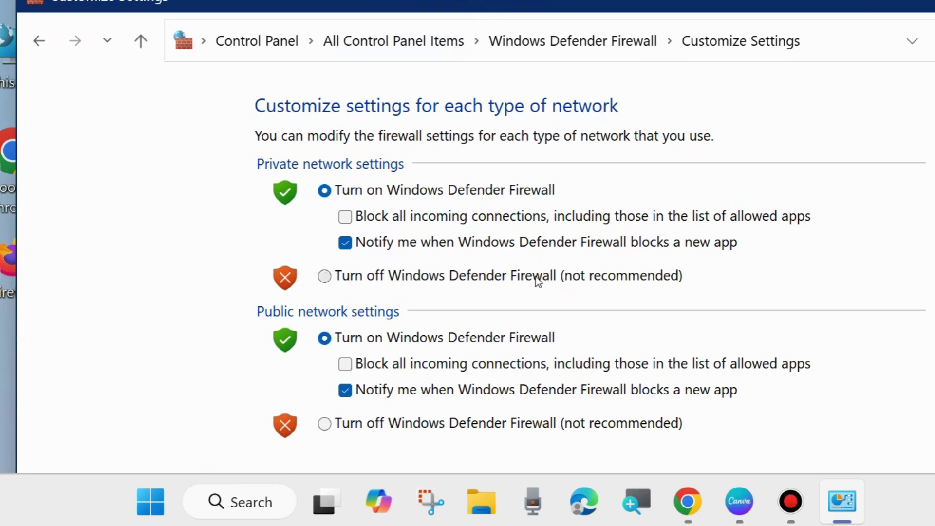
left_click(324, 277)
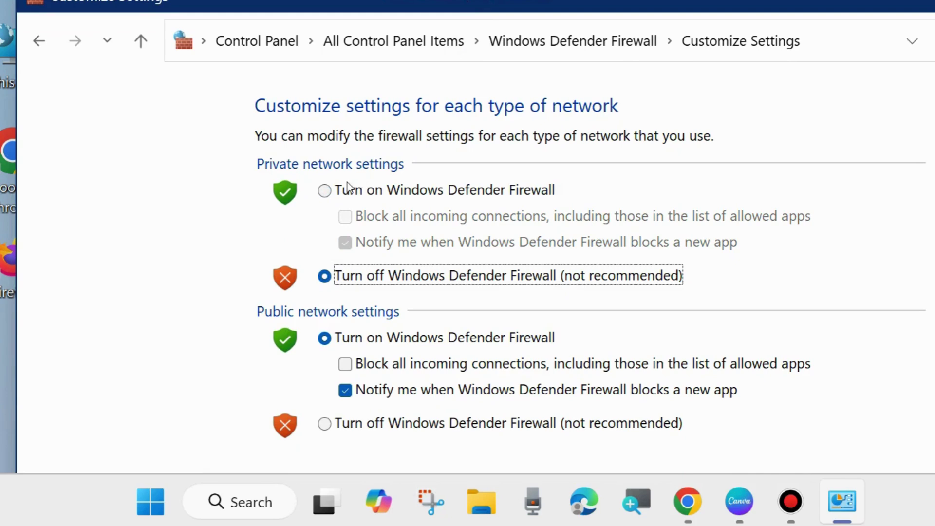
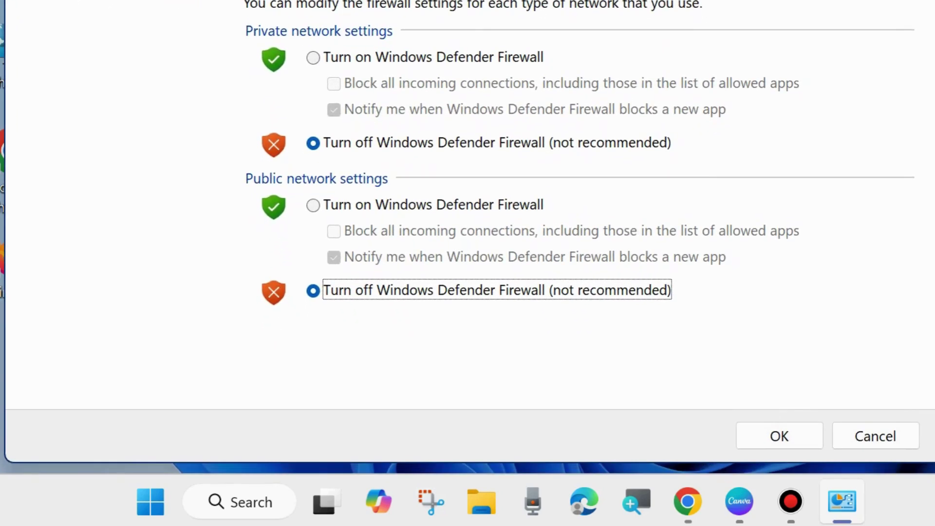
left_click(782, 436)
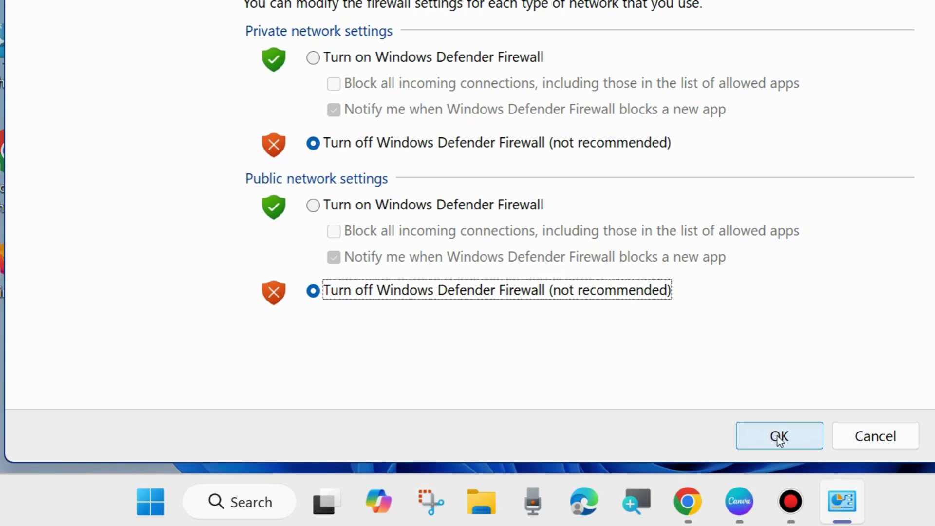
key("alt+F4")
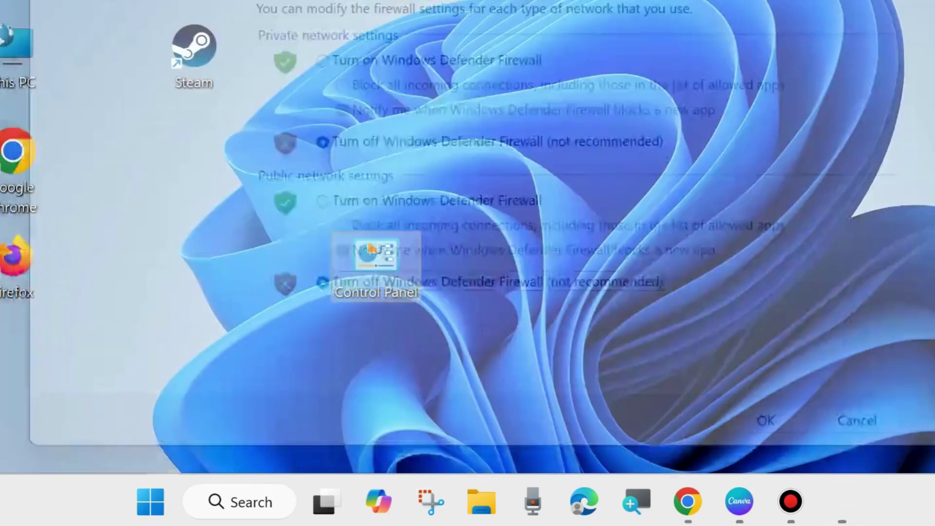